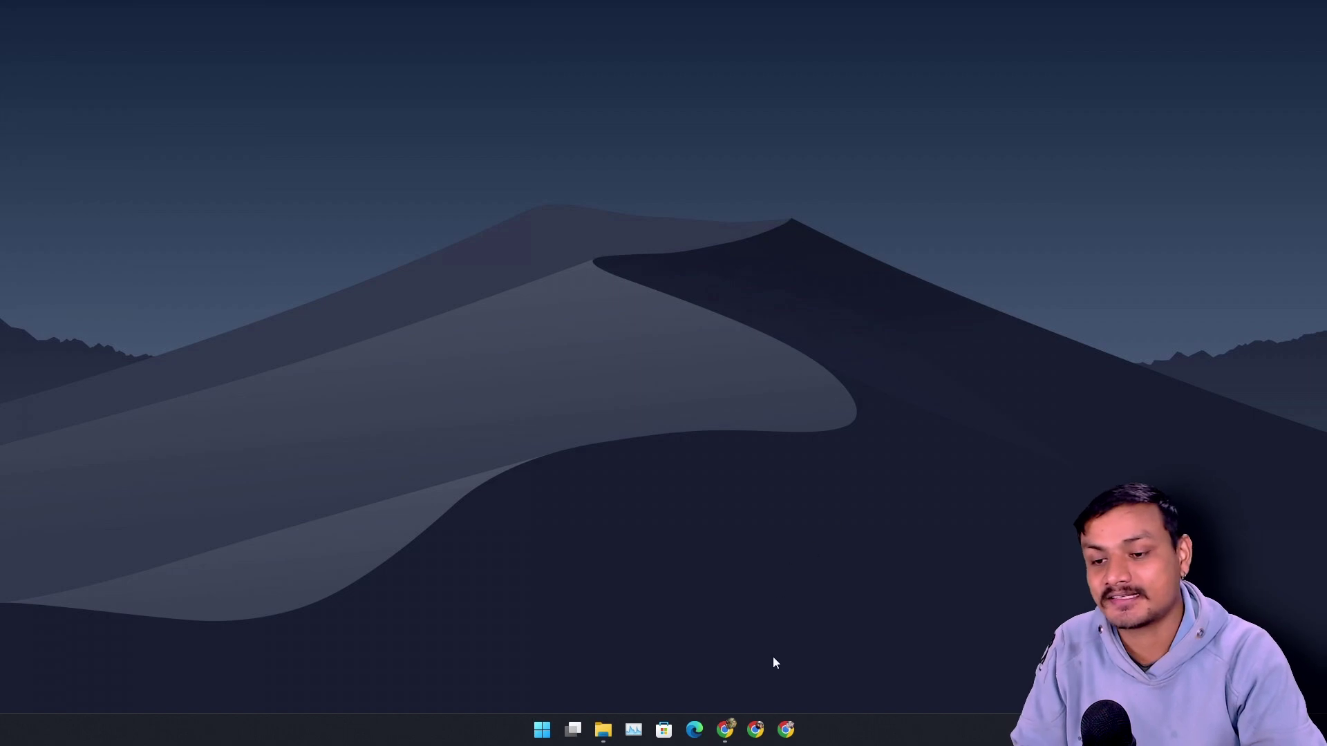
- Restore the NVIDIA App beta download page in Chrome and briefly highlight its heading
{"action": "left_click", "coordinate": [724, 729]}
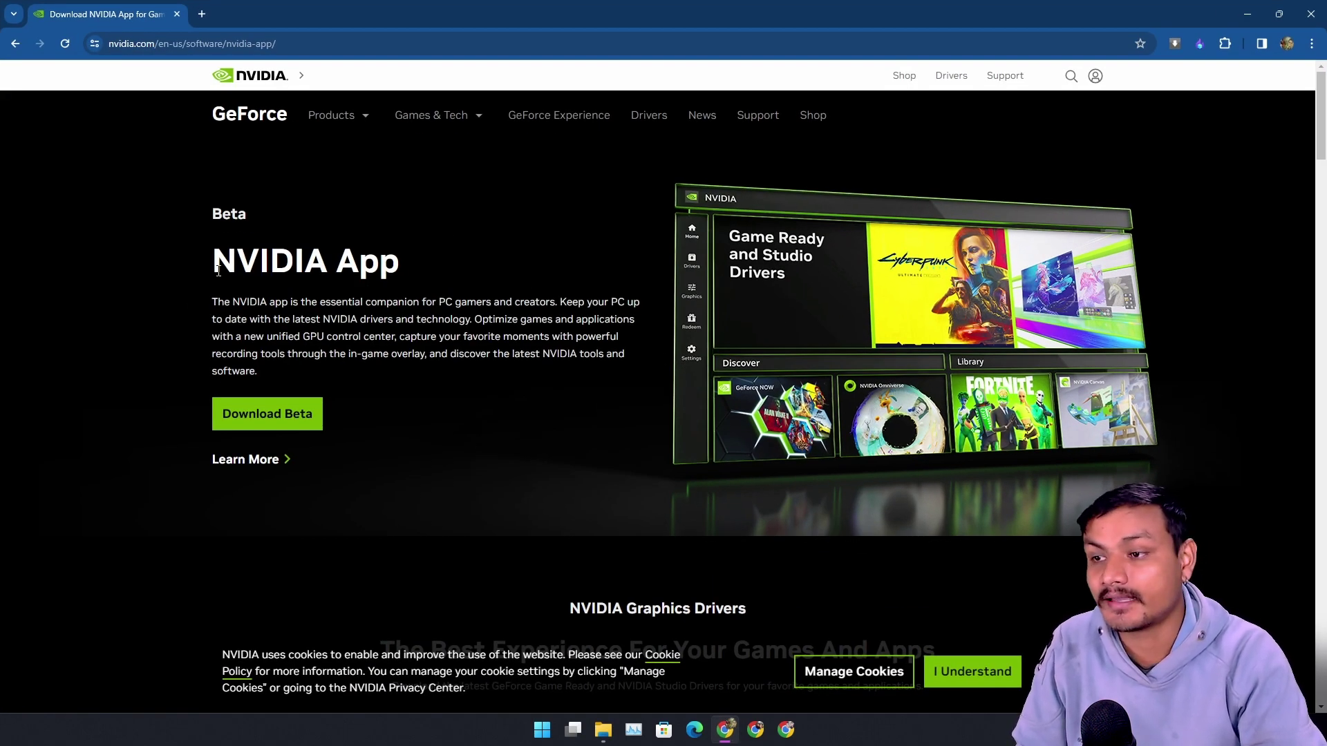
{"action": "left_click_drag", "start_coordinate": [411, 272], "coordinate": [186, 267]}
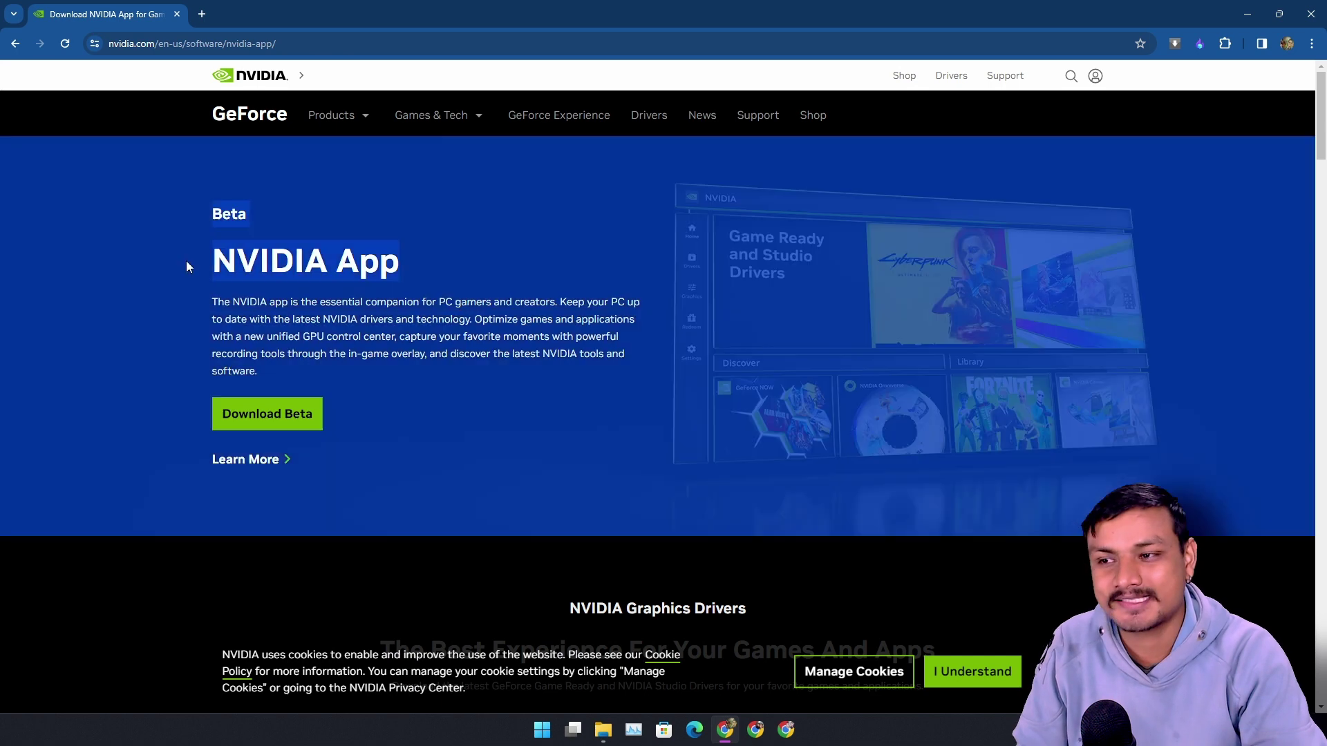
{"action": "left_click", "coordinate": [412, 271]}
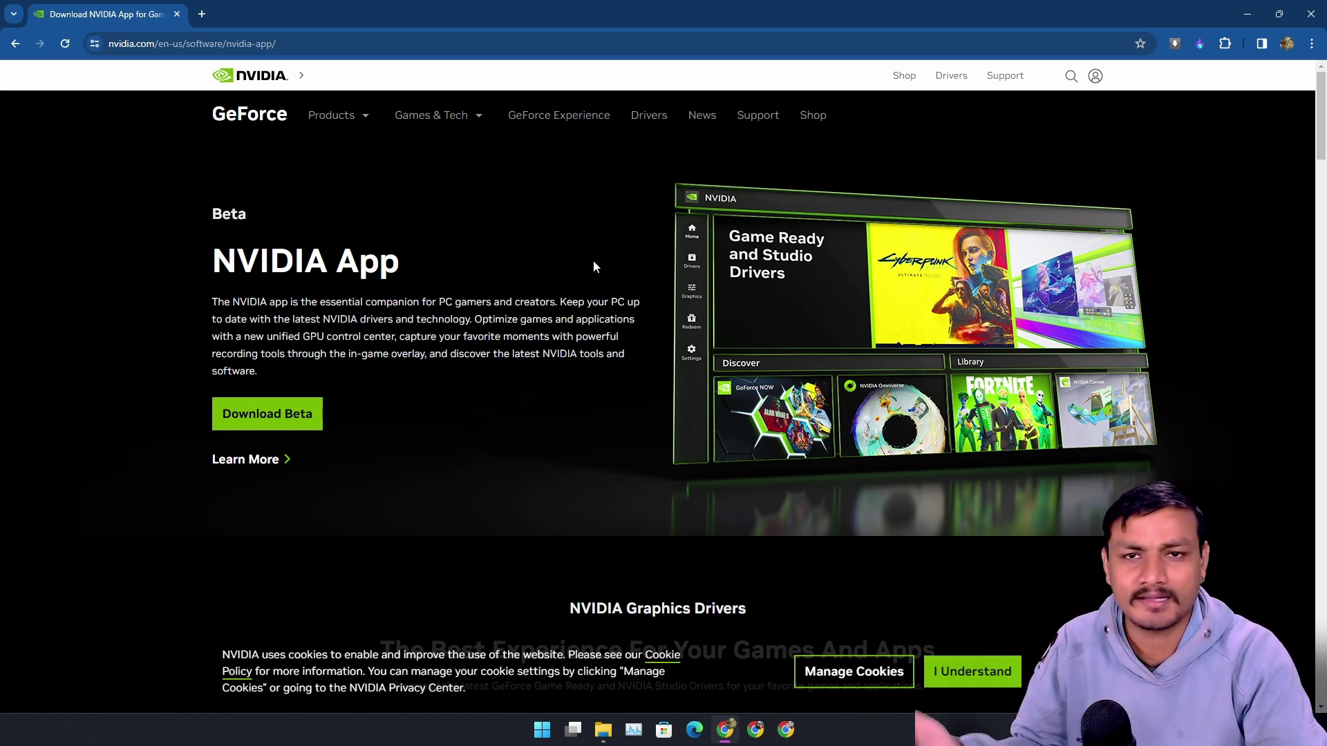
- Launch NVIDIA Control Panel from the desktop menu, centre its window, then close it
{"action": "left_click", "coordinate": [1247, 14]}
{"action": "right_click", "coordinate": [527, 193]}
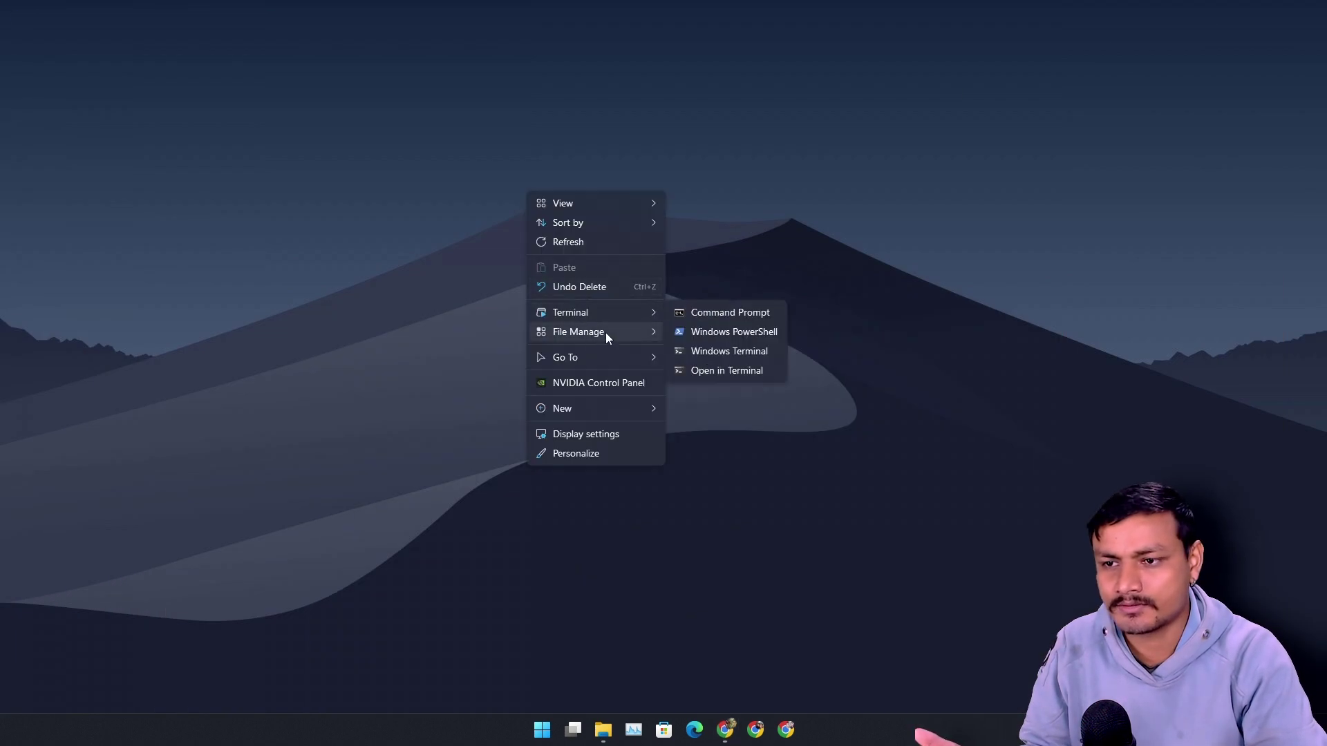
{"action": "left_click", "coordinate": [598, 385]}
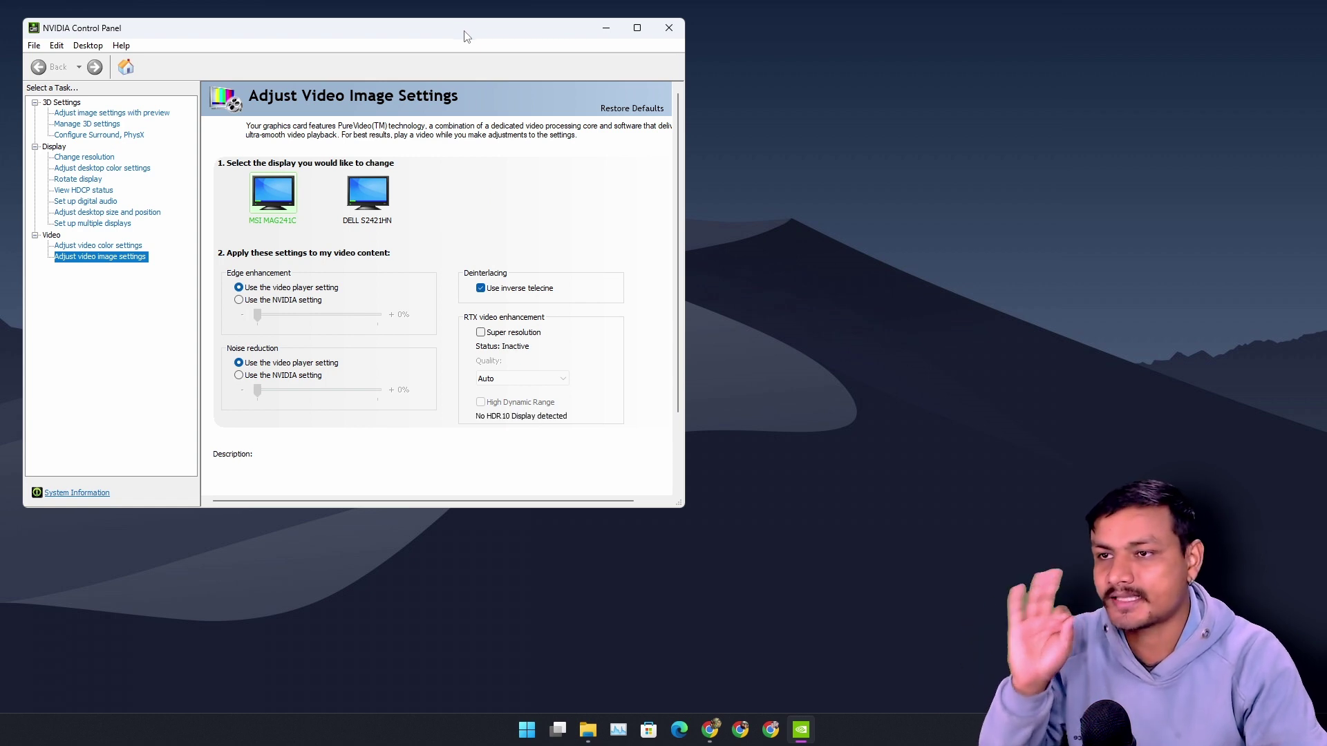
{"action": "left_click_drag", "start_coordinate": [467, 34], "coordinate": [760, 97]}
{"action": "left_click", "coordinate": [963, 97]}
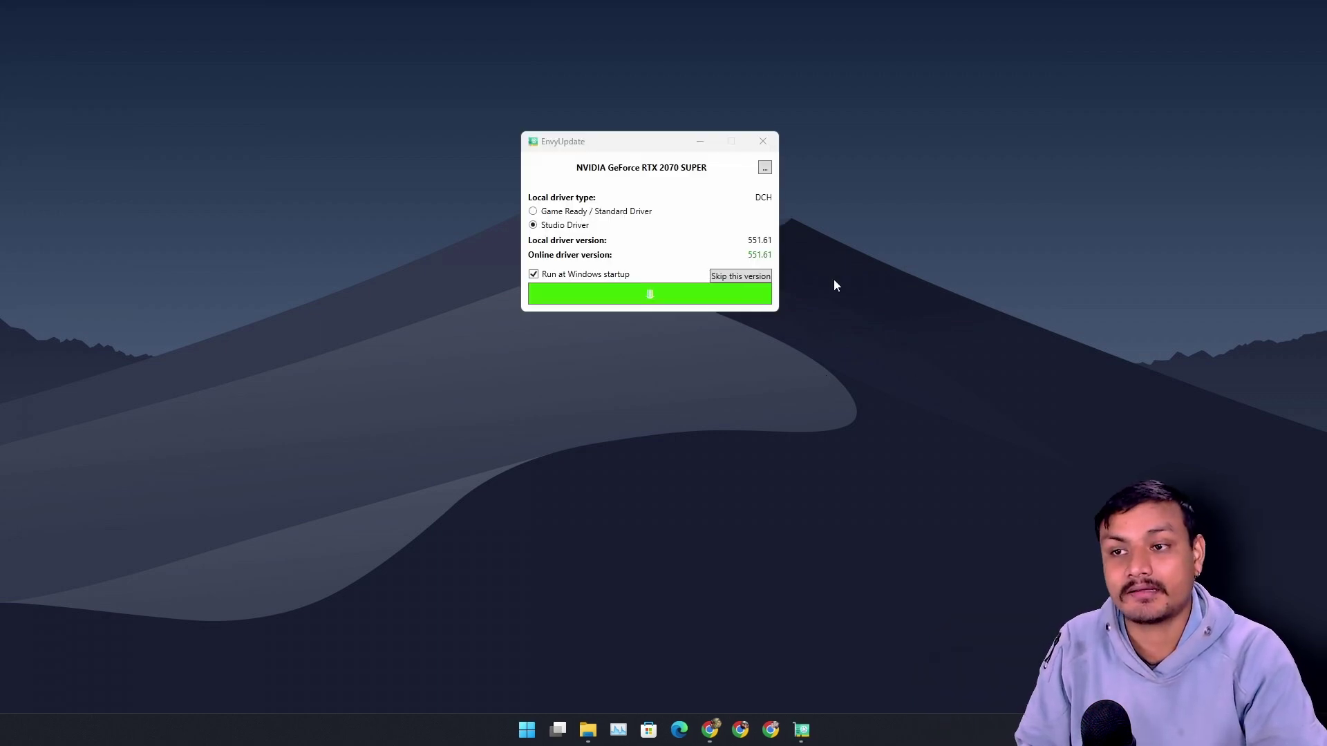
- Check that EnvyUpdate shows local and online driver 551.61, then exit EnvyUpdate
{"action": "left_click", "coordinate": [650, 145]}
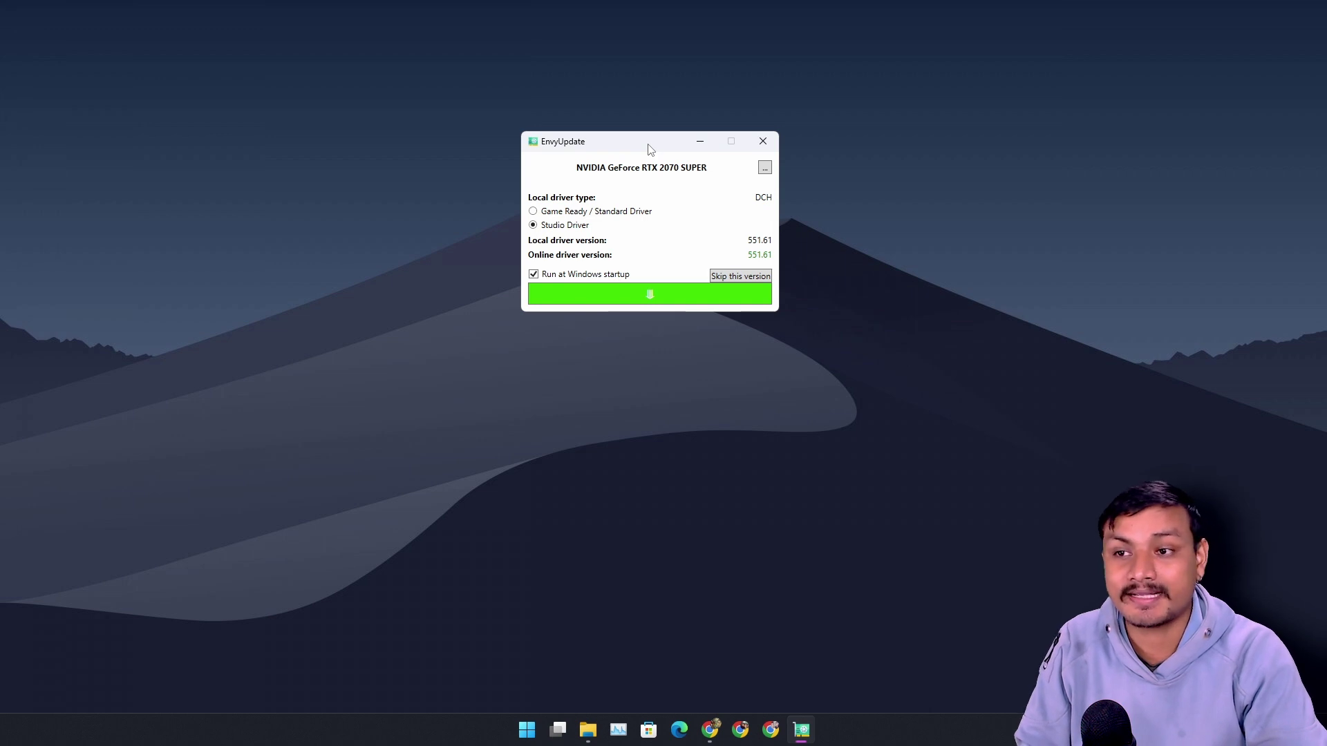
{"action": "left_click_drag", "start_coordinate": [650, 148], "coordinate": [649, 171]}
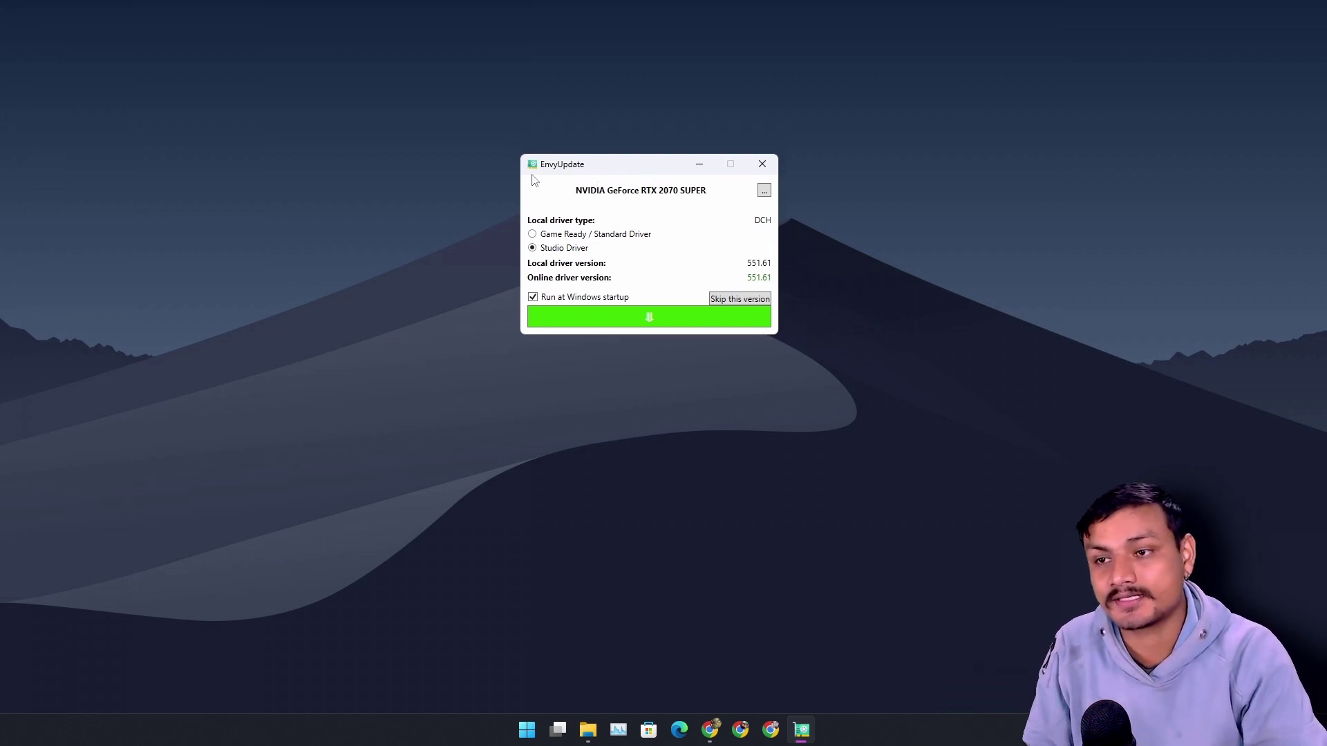
{"action": "left_click_drag", "start_coordinate": [635, 169], "coordinate": [642, 208]}
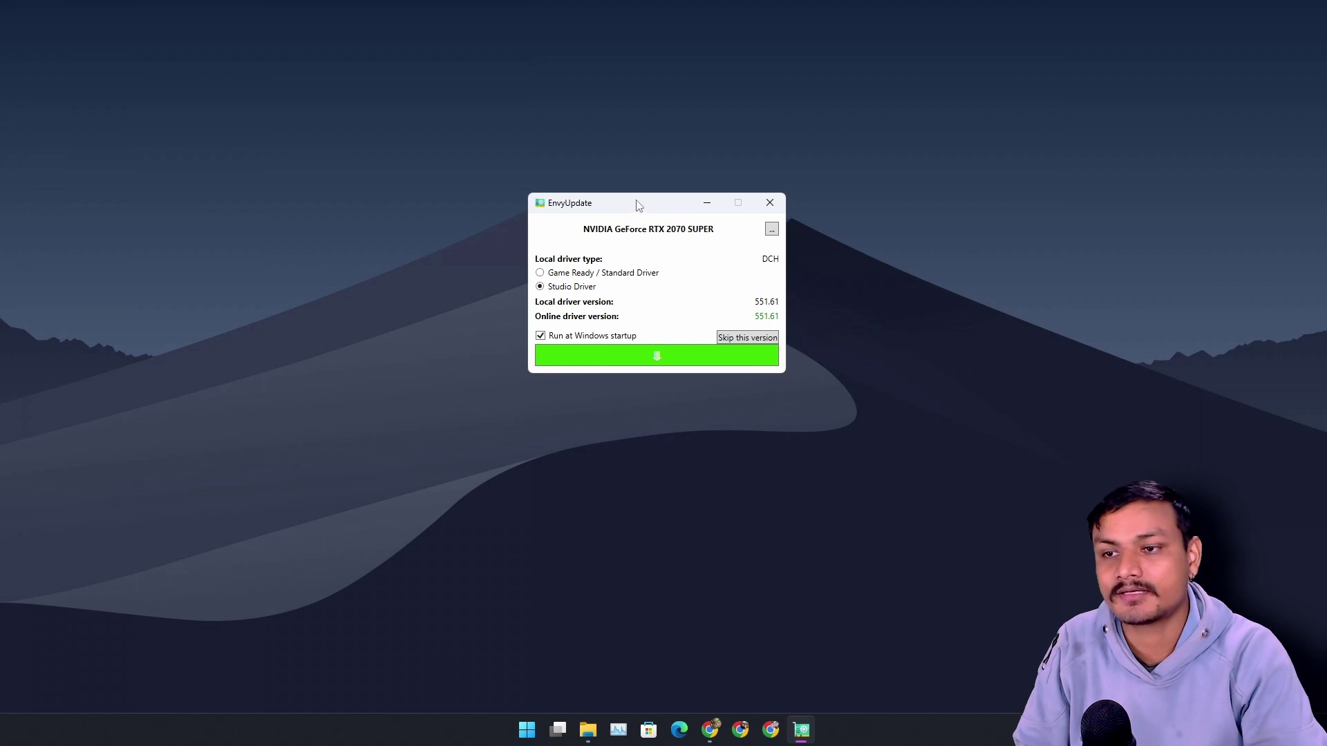
{"action": "left_click", "coordinate": [706, 202]}
{"action": "left_click", "coordinate": [660, 410]}
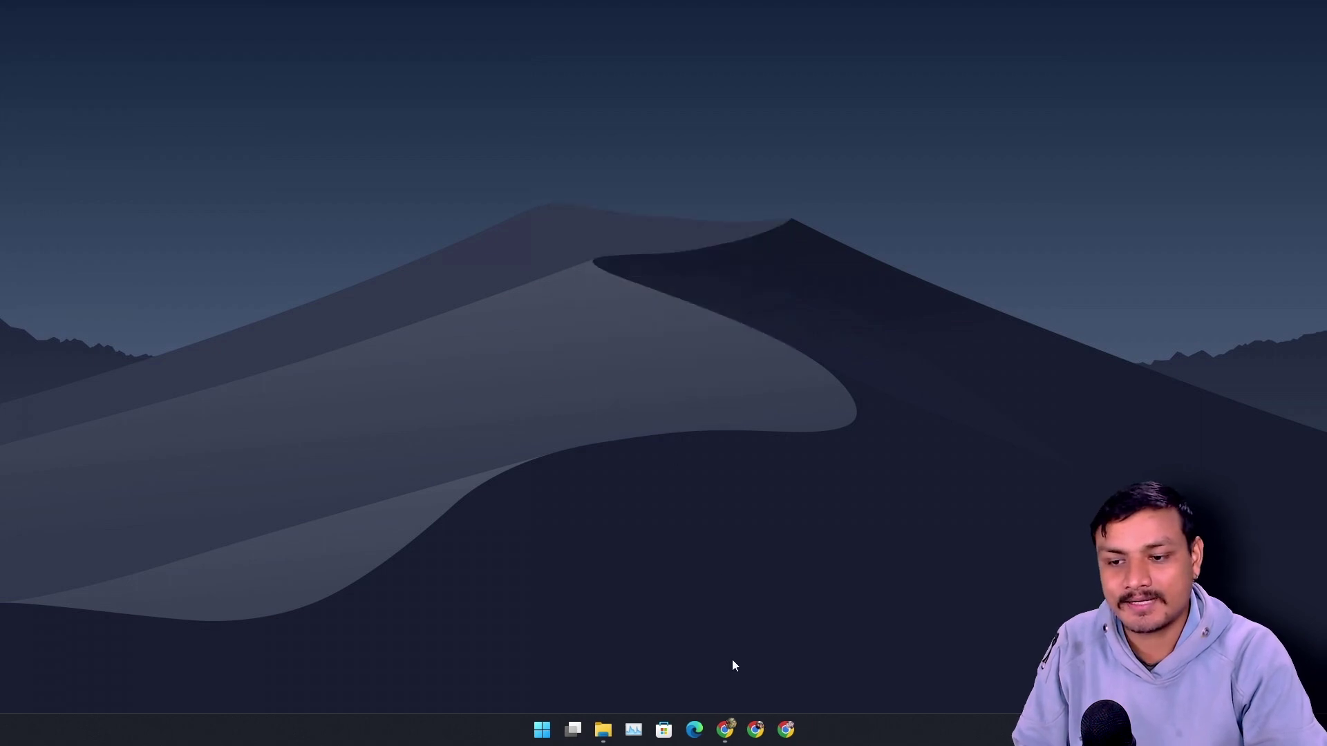
- Return to the NVIDIA App page and start the Download Beta installer download
{"action": "left_click", "coordinate": [724, 731]}
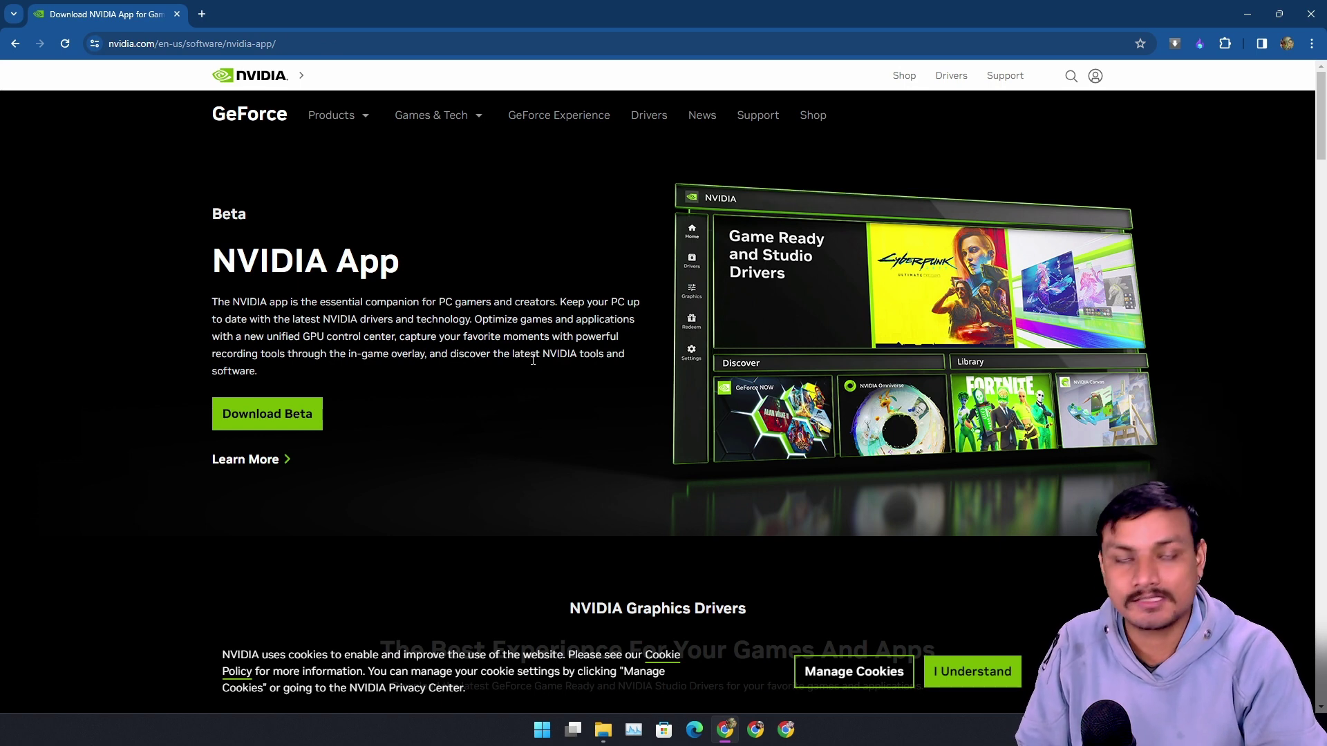
{"action": "left_click", "coordinate": [279, 420]}
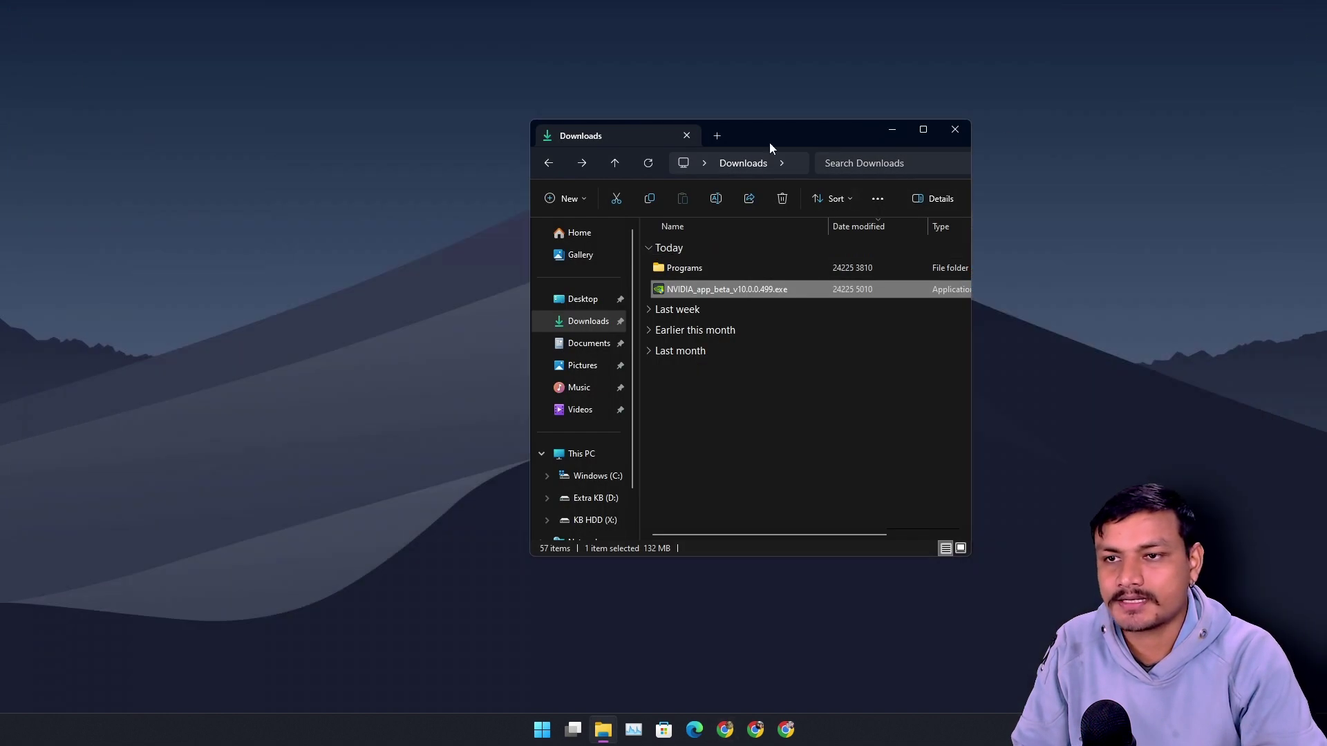
- Run NVIDIA_app_beta_v10.0.0.499.exe from Downloads and accept the license terms
{"action": "left_click_drag", "start_coordinate": [769, 142], "coordinate": [519, 158]}
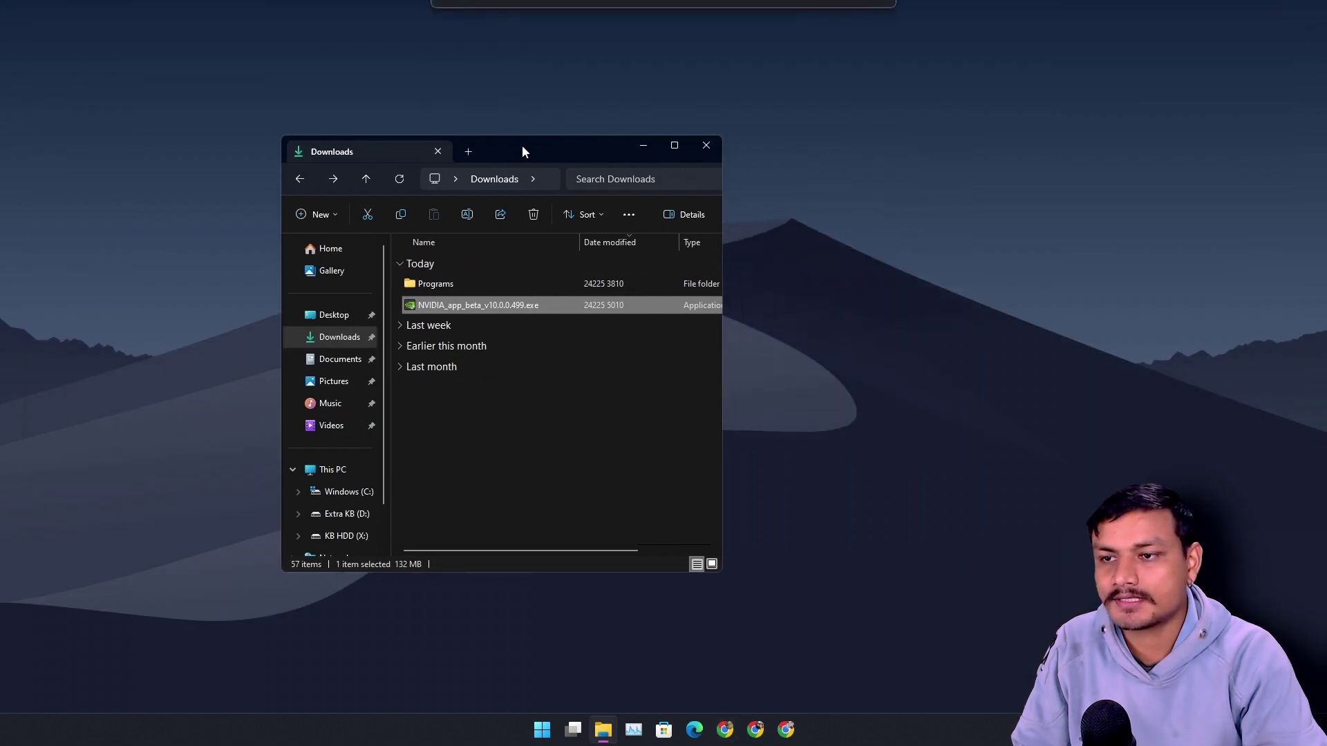
{"action": "double_click", "coordinate": [475, 305]}
{"action": "left_click", "coordinate": [641, 146]}
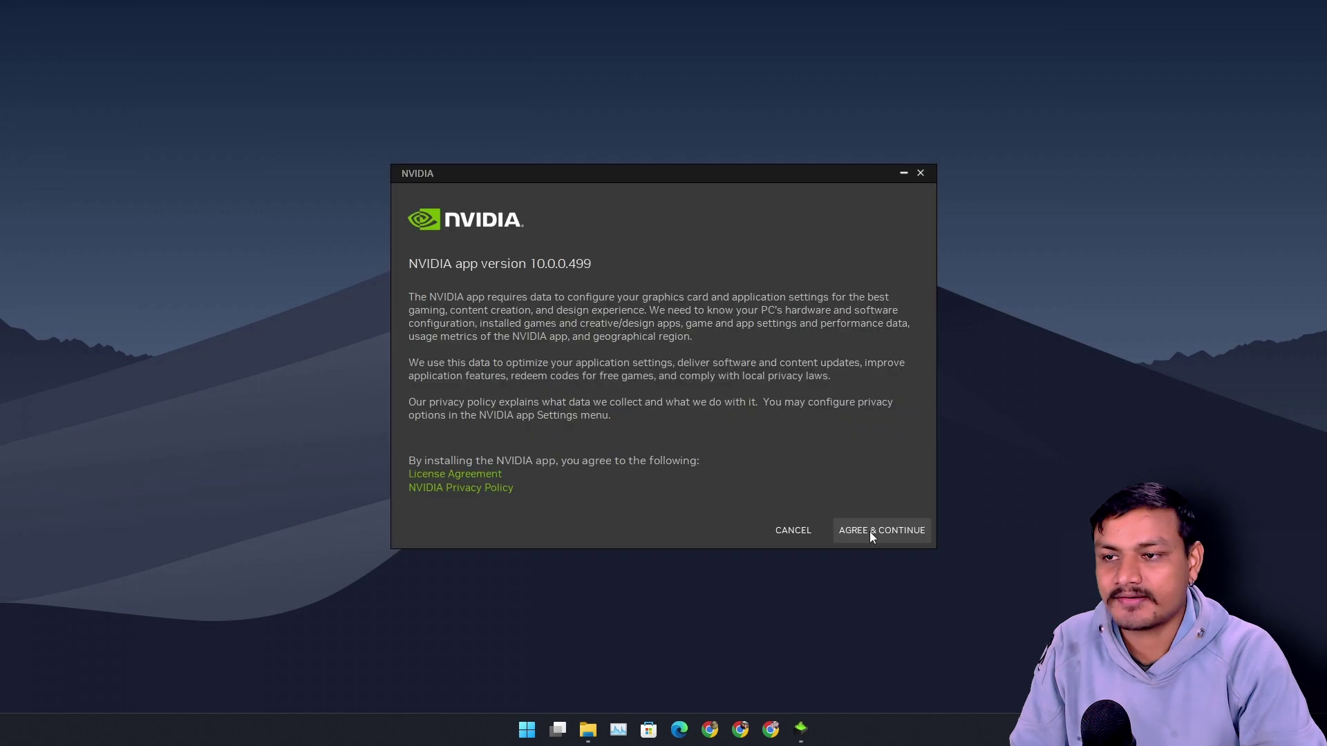
{"action": "left_click", "coordinate": [869, 532]}
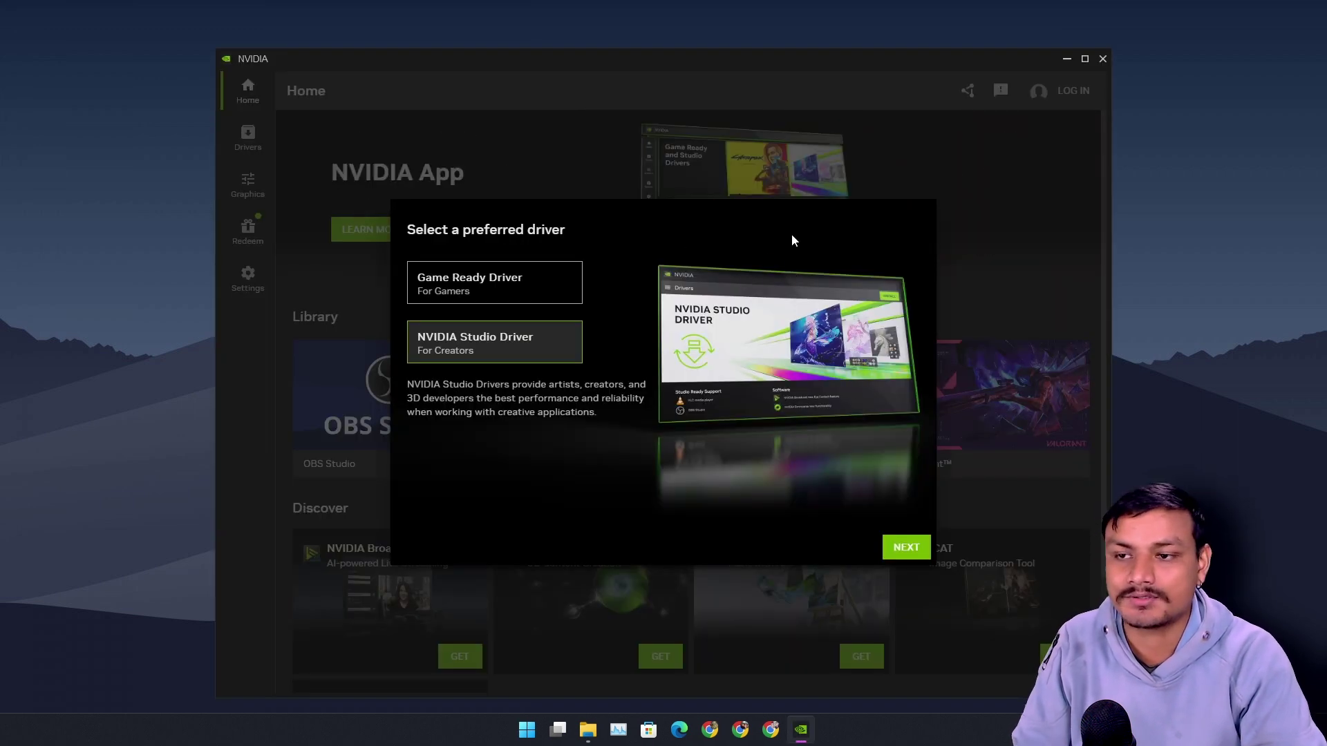
- Choose NVIDIA Studio Driver, disable Optimize and the overlay, and skip rewards into the app
{"action": "left_click", "coordinate": [522, 344]}
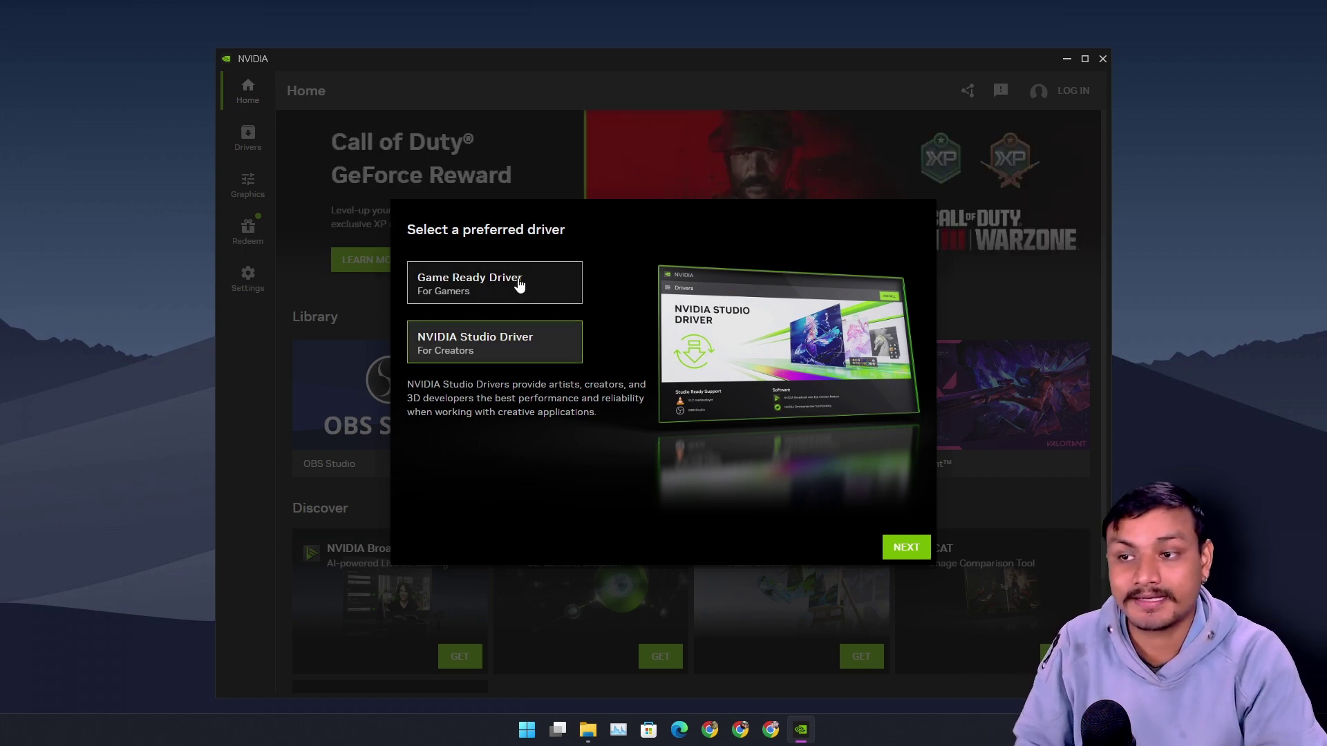
{"action": "left_click", "coordinate": [906, 547]}
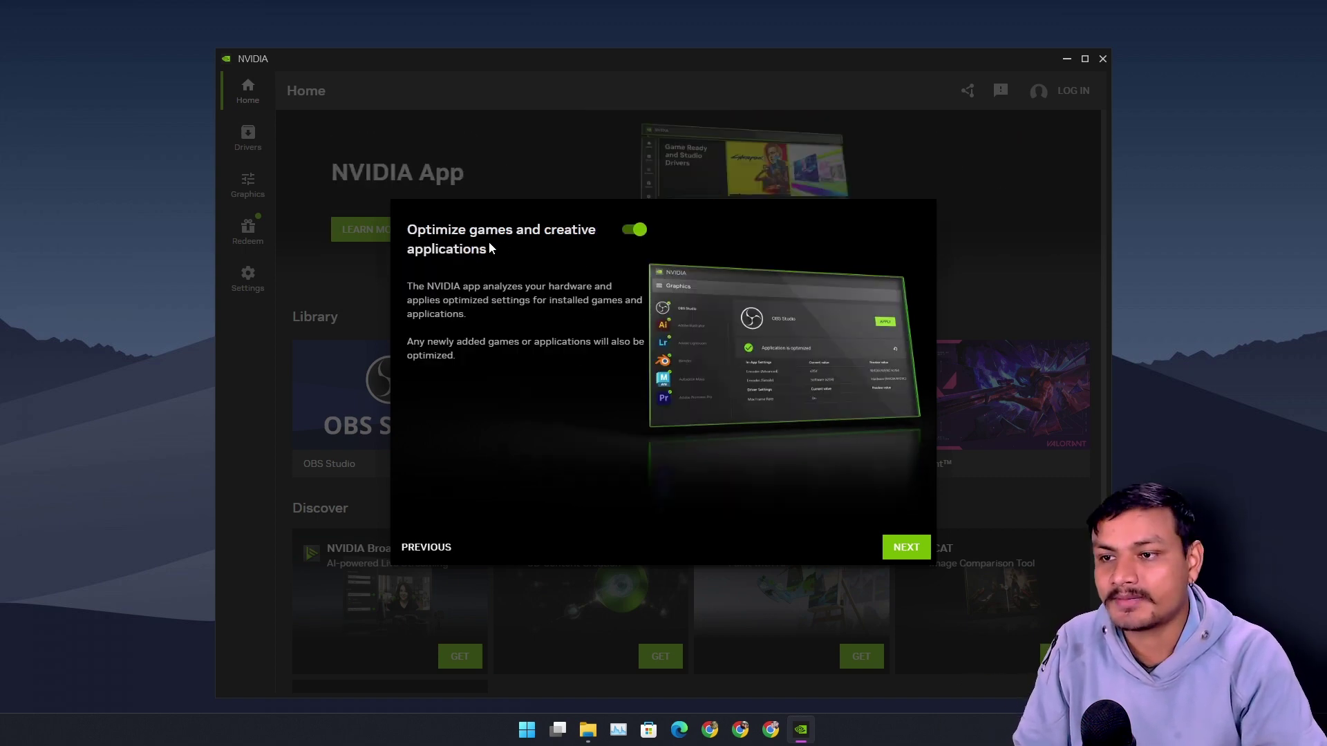
{"action": "left_click", "coordinate": [637, 230]}
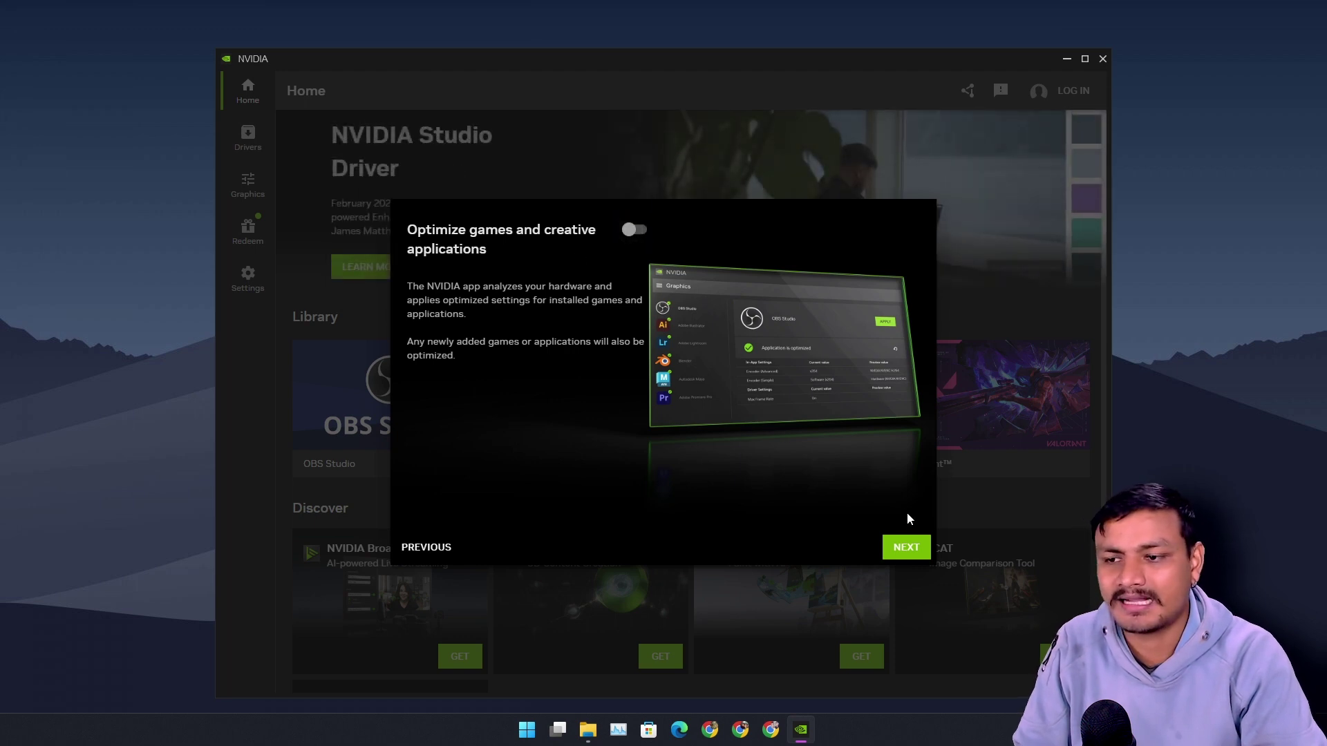
{"action": "left_click", "coordinate": [911, 552]}
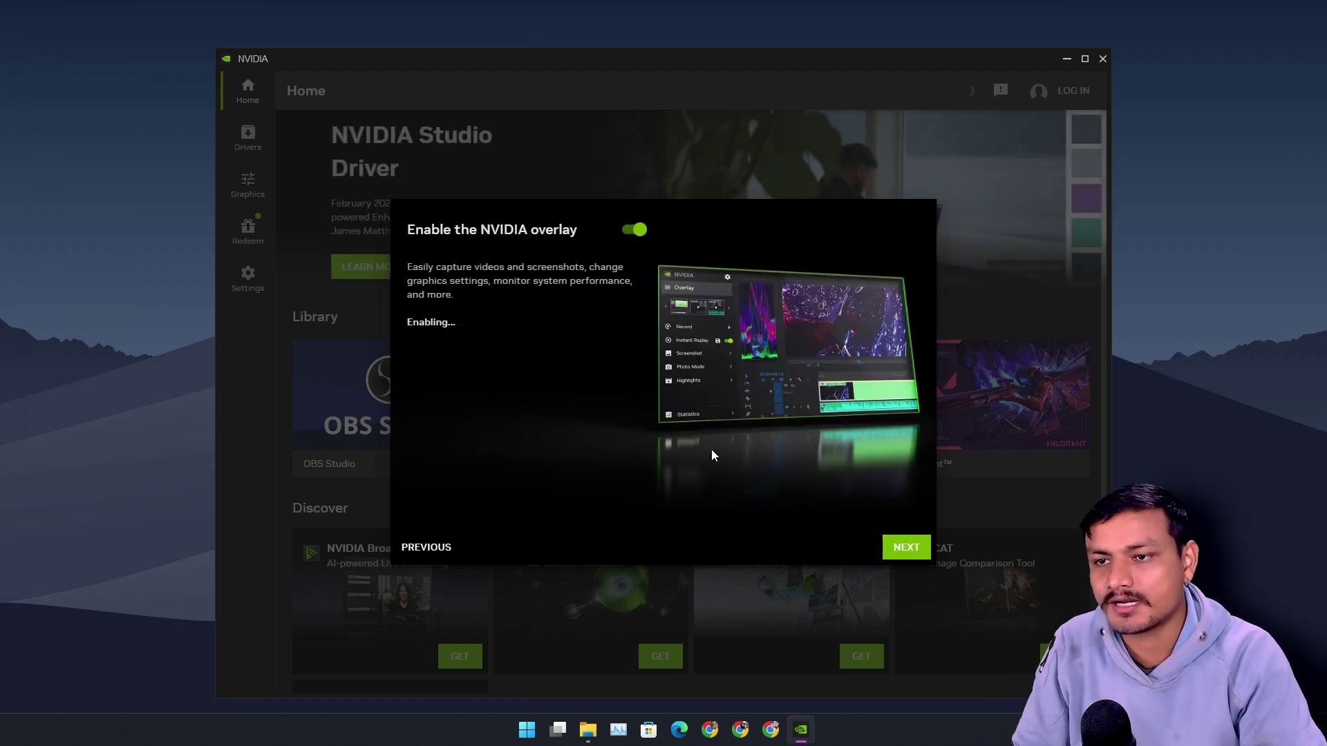
{"action": "left_click", "coordinate": [646, 235]}
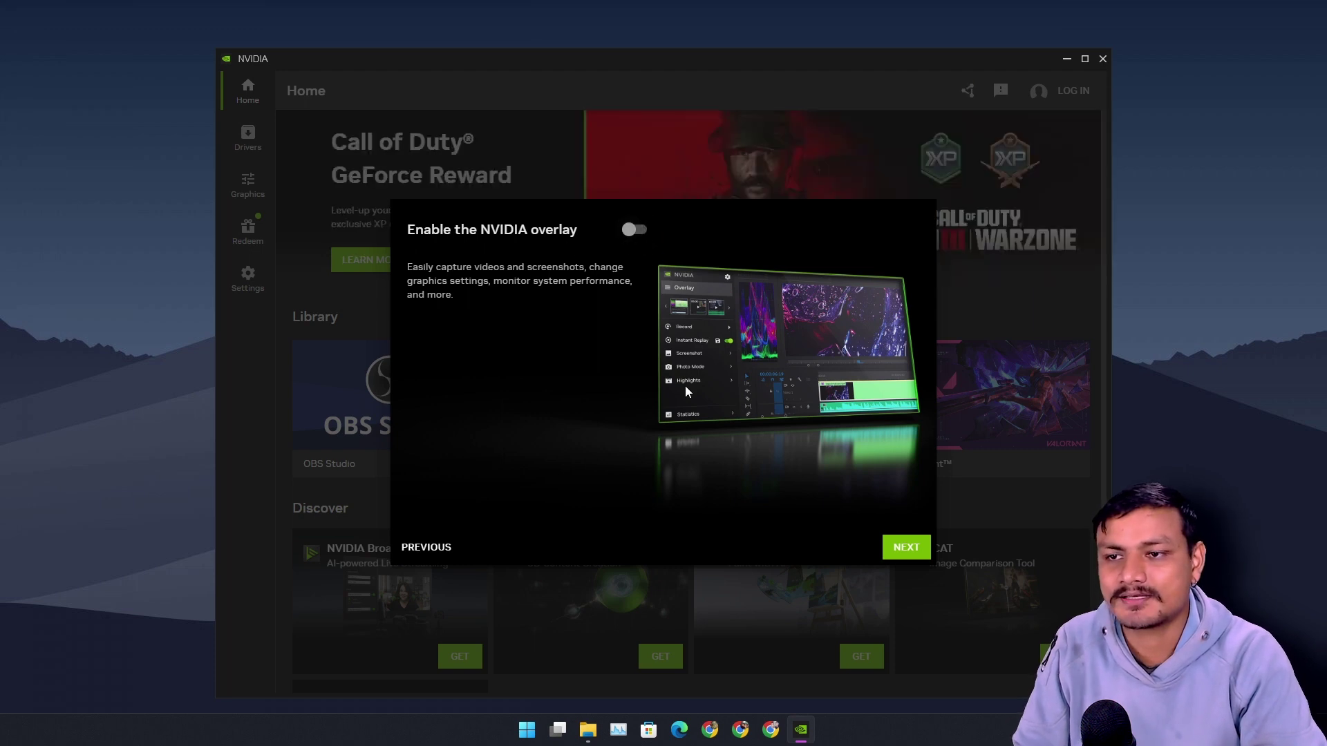
{"action": "left_click", "coordinate": [902, 544]}
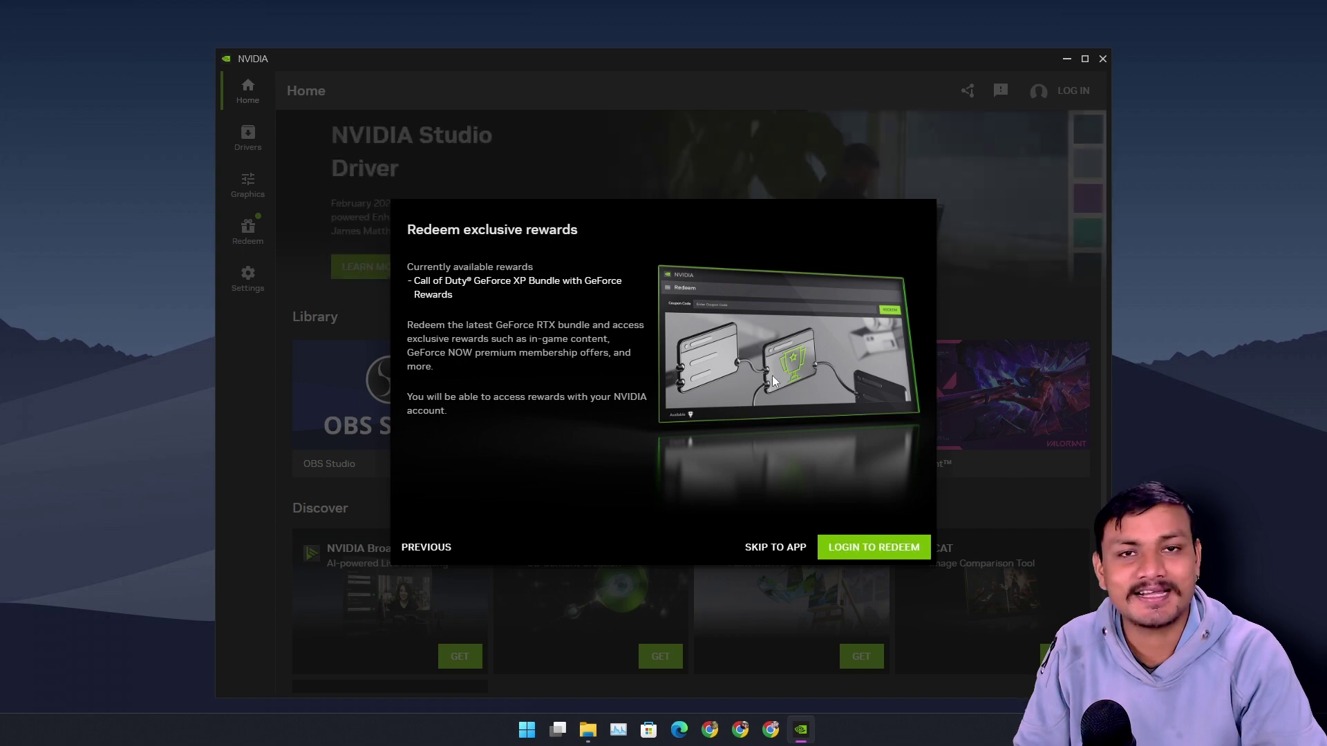
{"action": "left_click", "coordinate": [774, 547]}
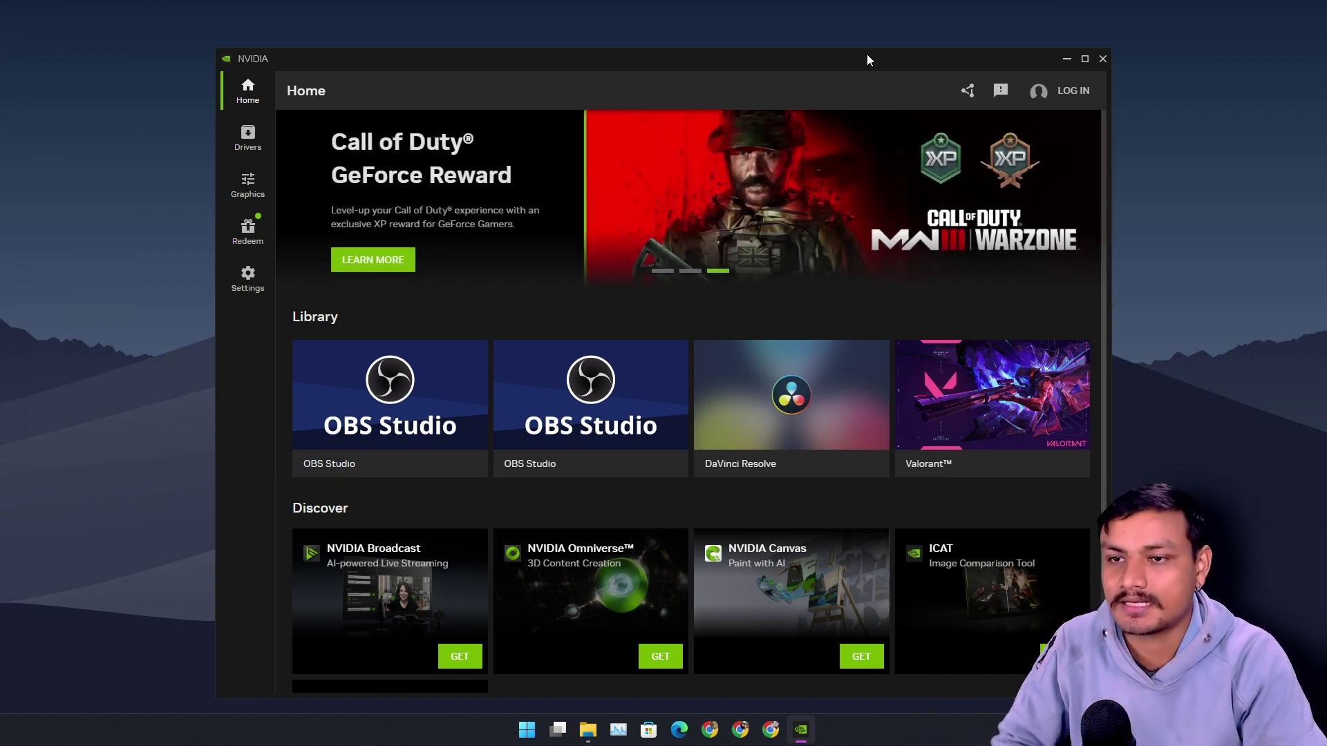
{"action": "mouse_move", "coordinate": [810, 342]}
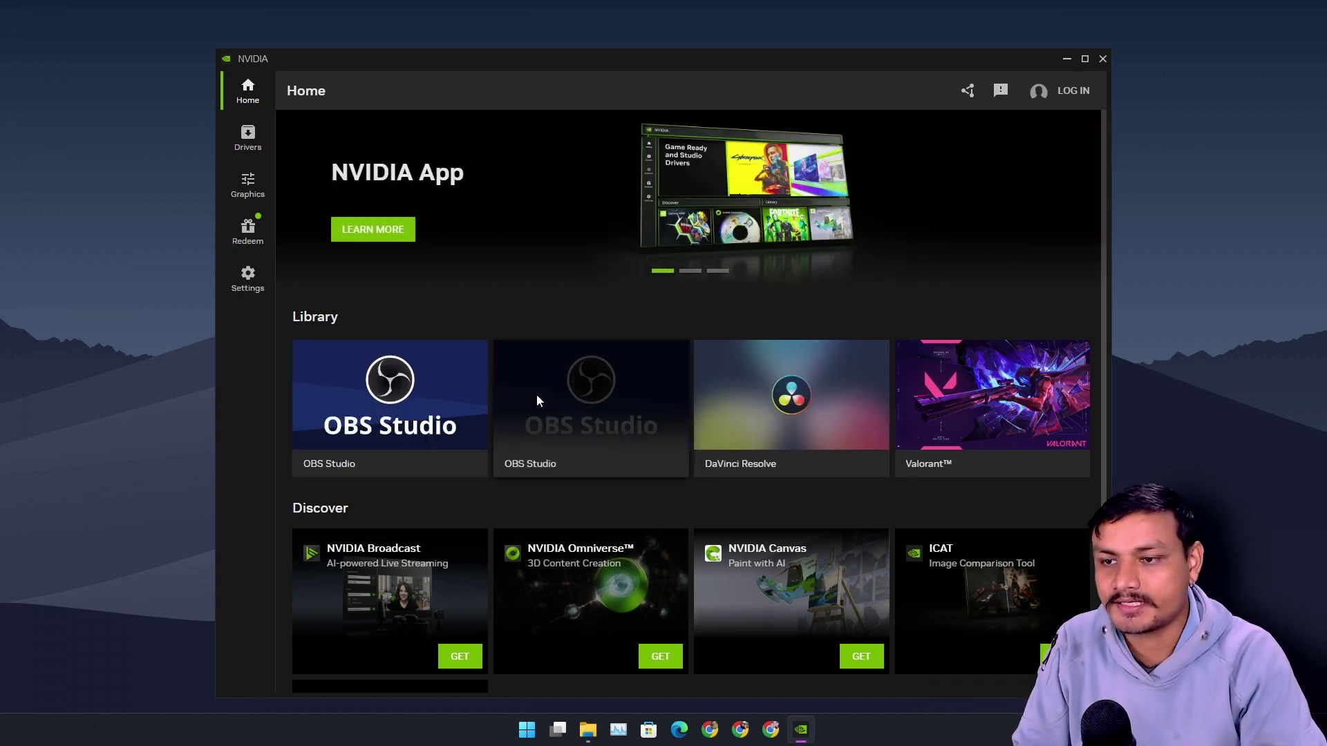
{"action": "scroll", "coordinate": [919, 298], "scroll_direction": "down", "scroll_amount": 2}
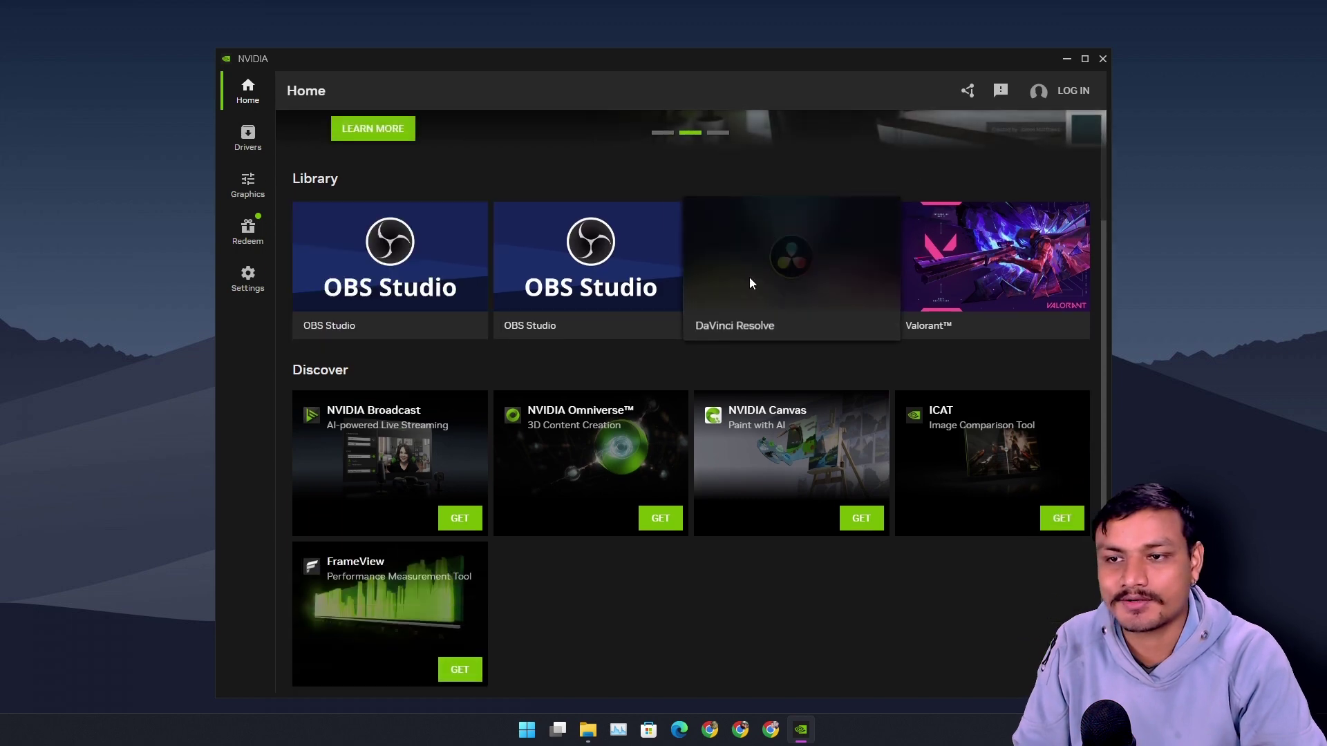
{"action": "scroll", "coordinate": [701, 380], "scroll_direction": "up", "scroll_amount": 2}
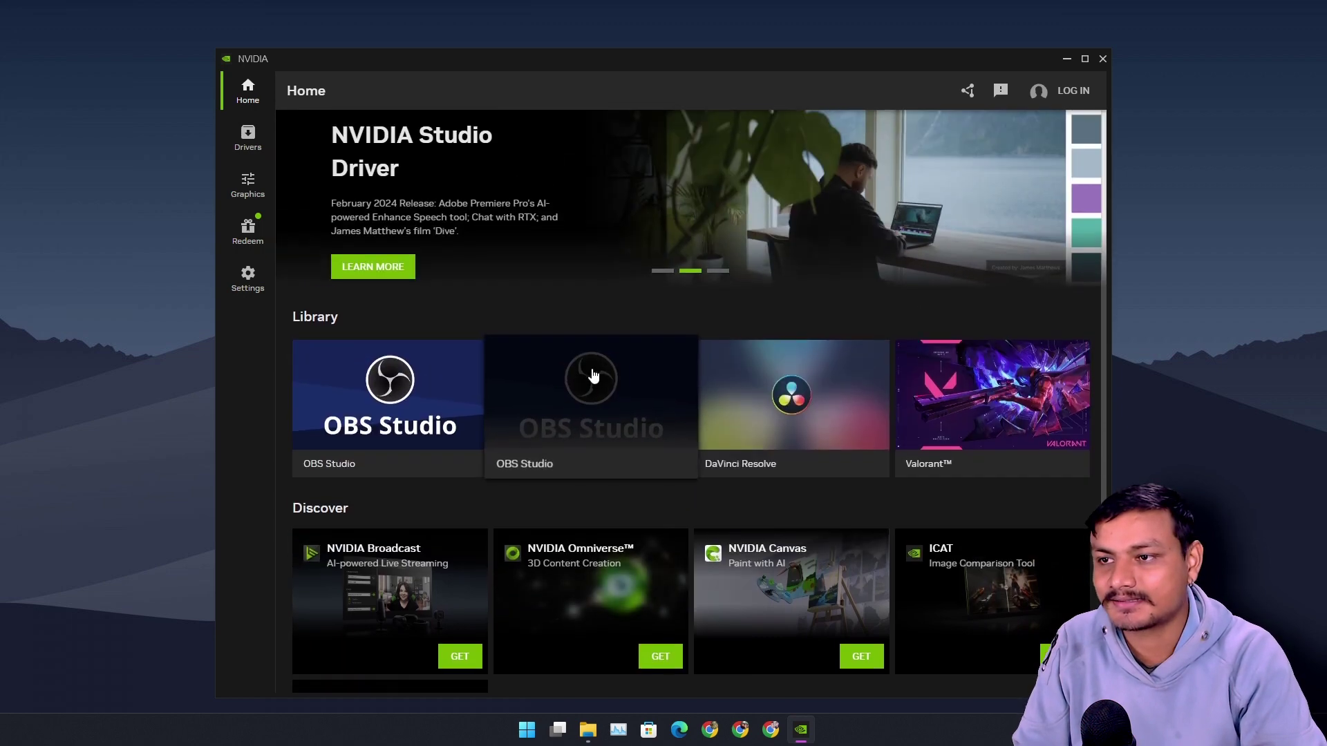
{"action": "scroll", "coordinate": [624, 363], "scroll_direction": "down", "scroll_amount": 2}
{"action": "scroll", "coordinate": [632, 359], "scroll_direction": "up", "scroll_amount": 2}
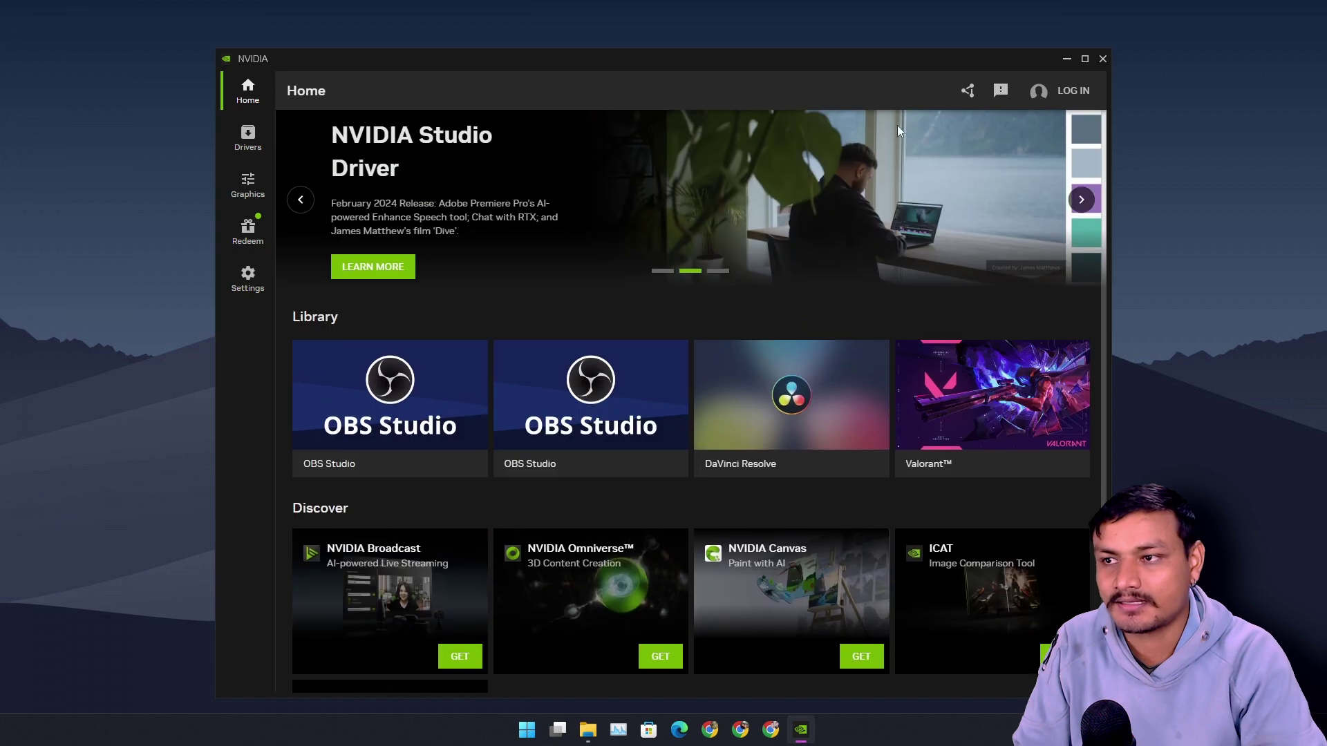
{"action": "left_click", "coordinate": [248, 142]}
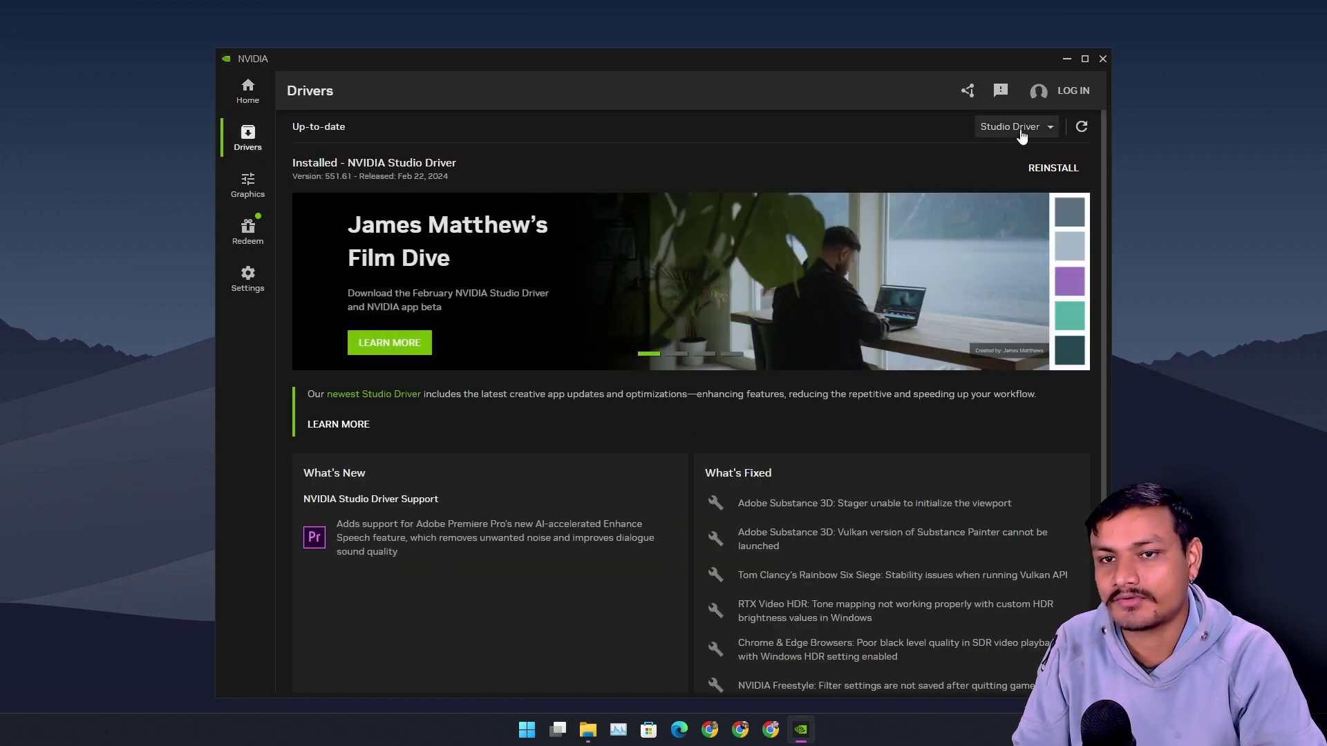
{"action": "left_click", "coordinate": [1021, 132]}
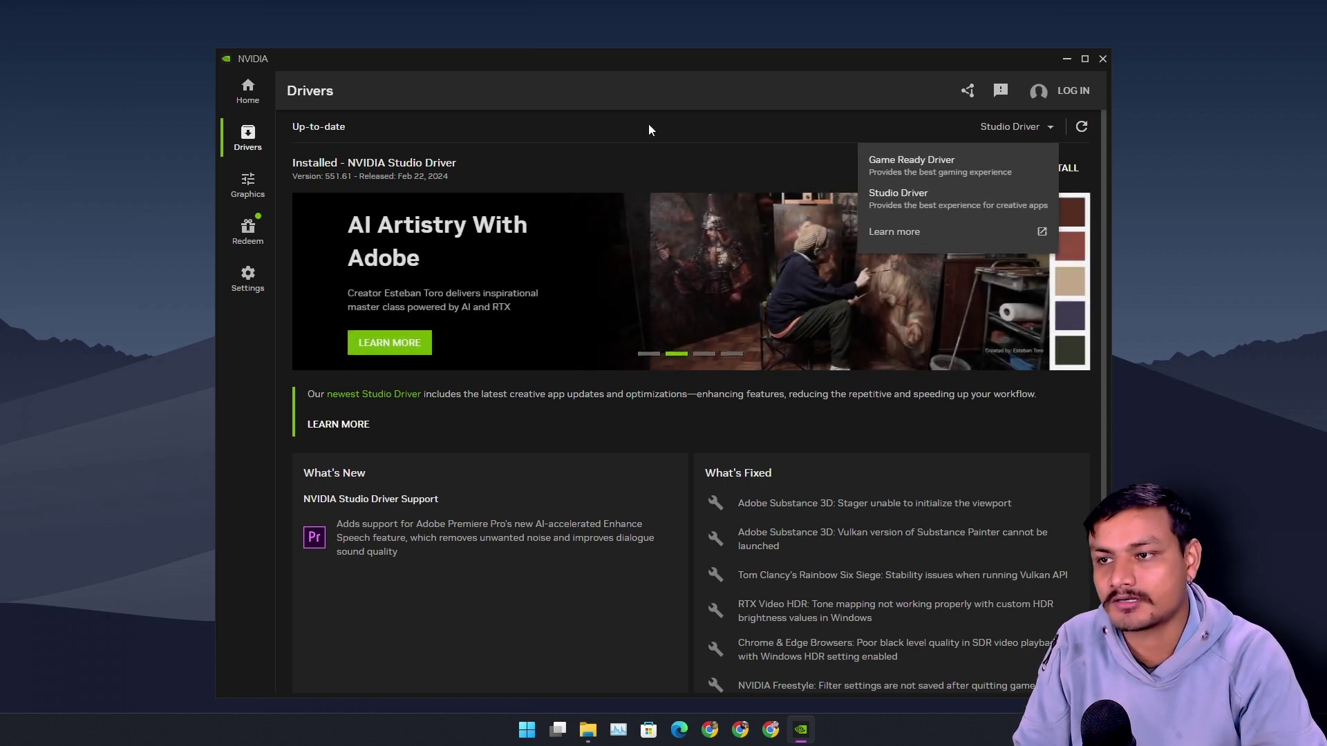
{"action": "left_click", "coordinate": [454, 141]}
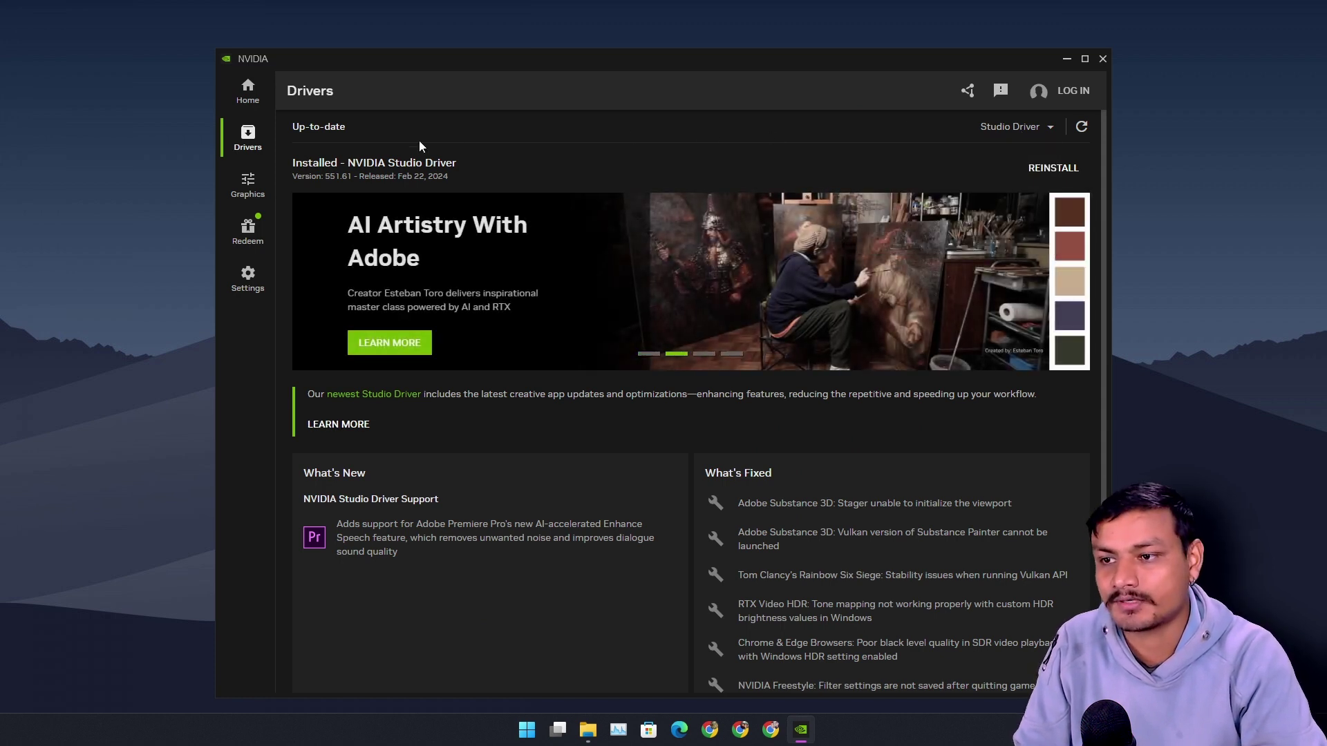
{"action": "scroll", "coordinate": [578, 320], "scroll_direction": "down", "scroll_amount": 1}
{"action": "scroll", "coordinate": [590, 363], "scroll_direction": "up", "scroll_amount": 1}
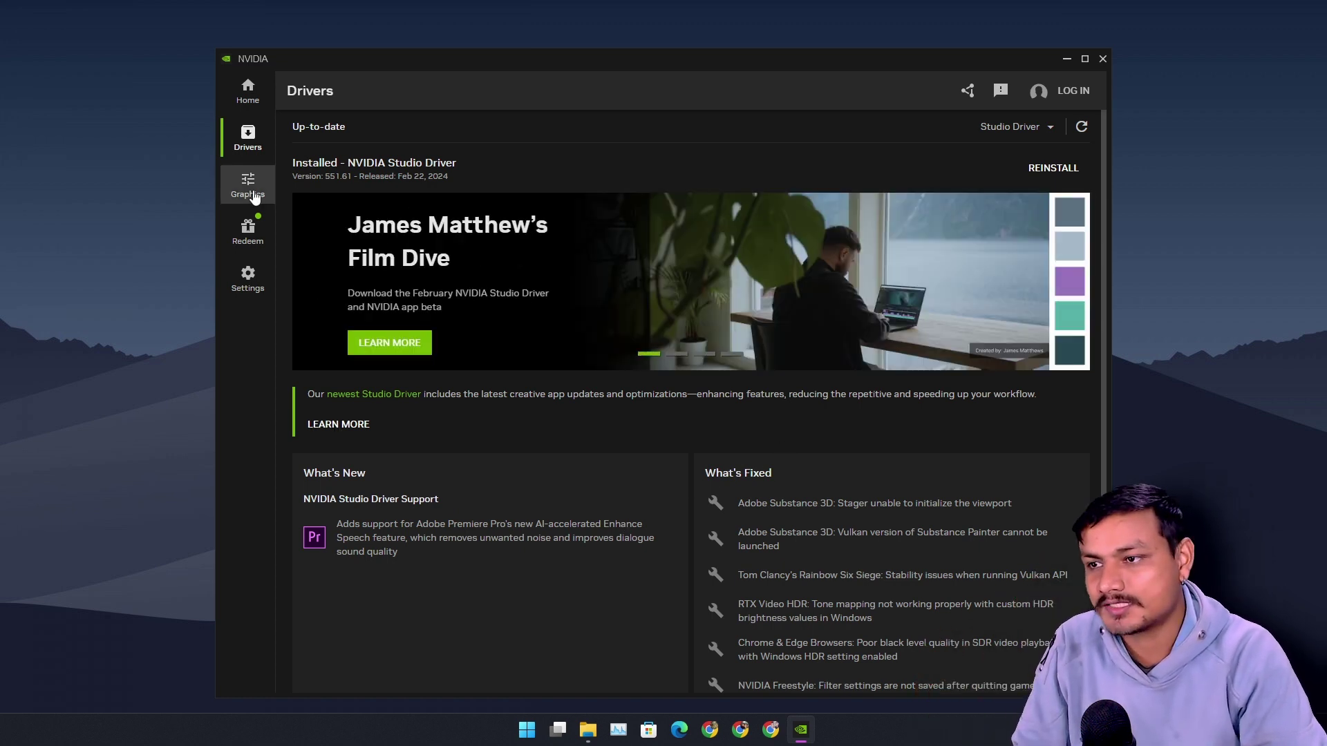
- Open the Graphics page and launch NVIDIA Control Panel from the desktop alongside it
{"action": "left_click", "coordinate": [252, 195]}
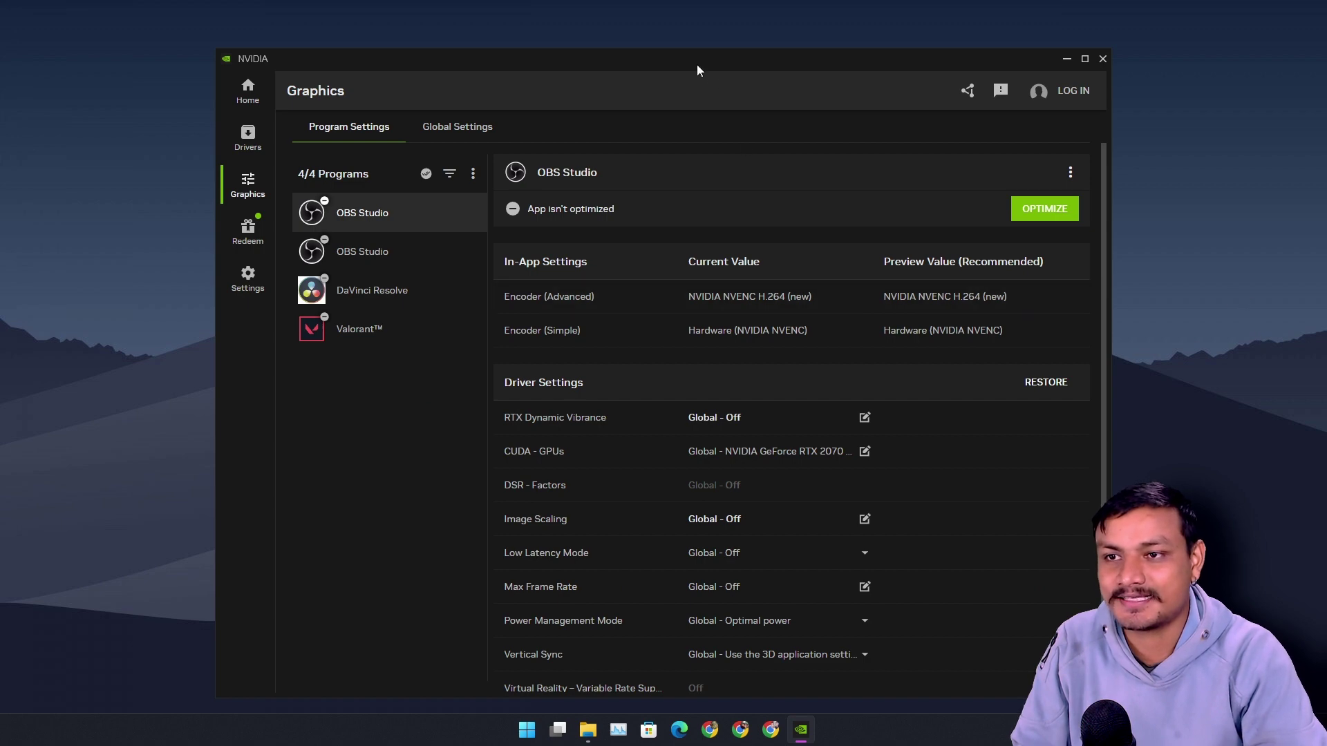
{"action": "left_click_drag", "start_coordinate": [697, 69], "coordinate": [798, 57]}
{"action": "right_click", "coordinate": [146, 277]}
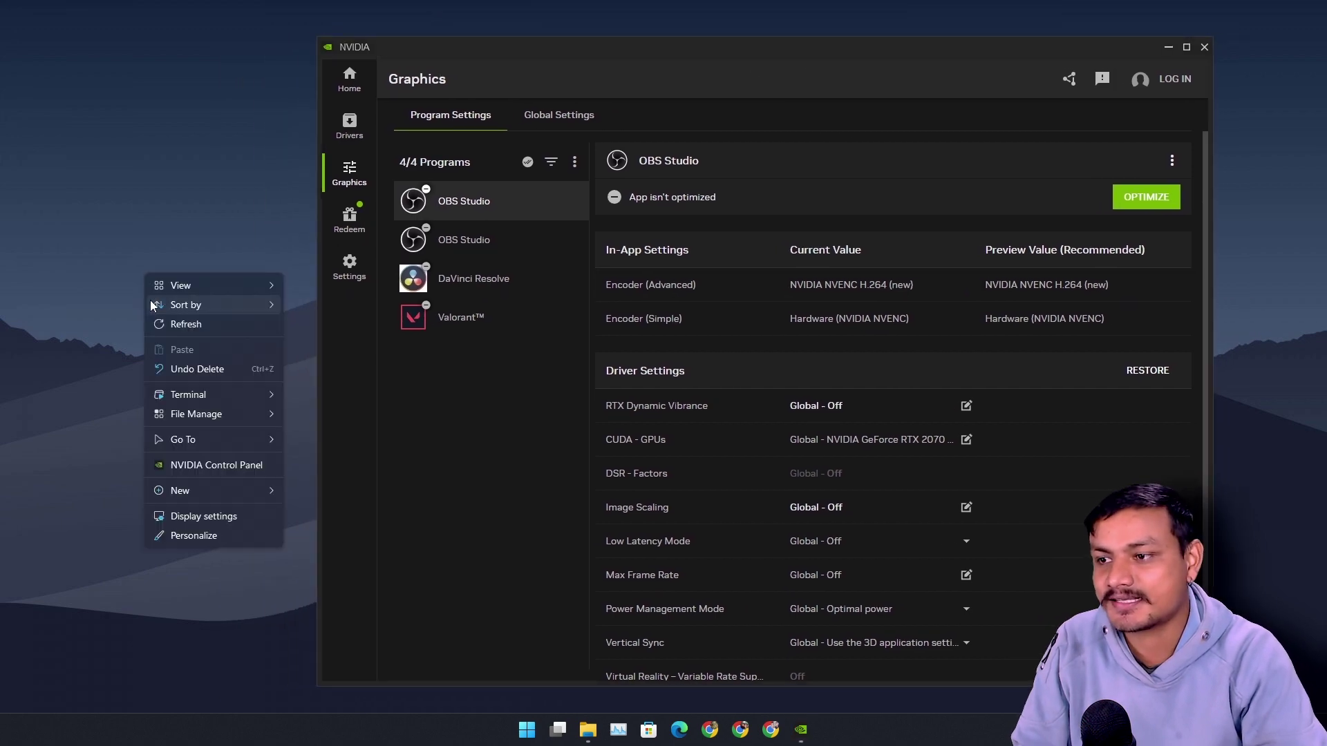
{"action": "left_click", "coordinate": [202, 467]}
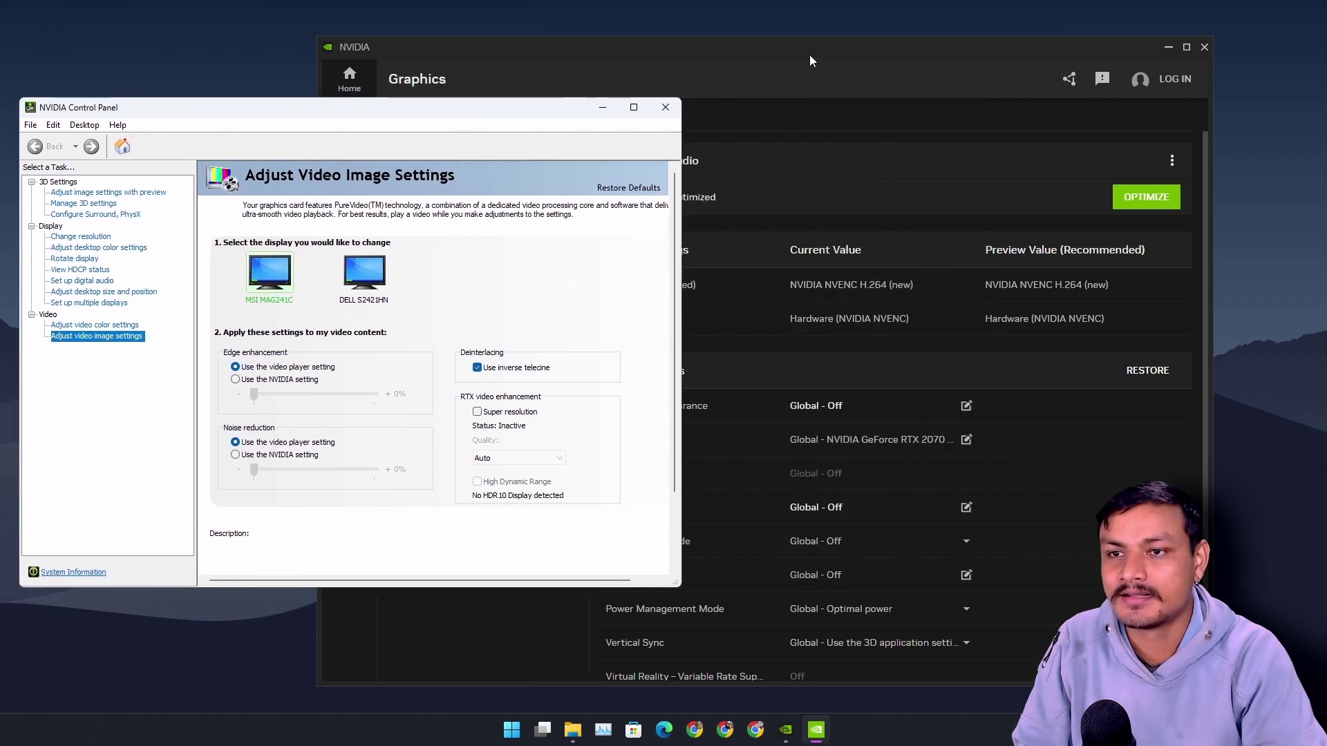
- Compare the NVIDIA App's graphics settings with Control Panel, then close Control Panel
{"action": "left_click", "coordinate": [805, 53]}
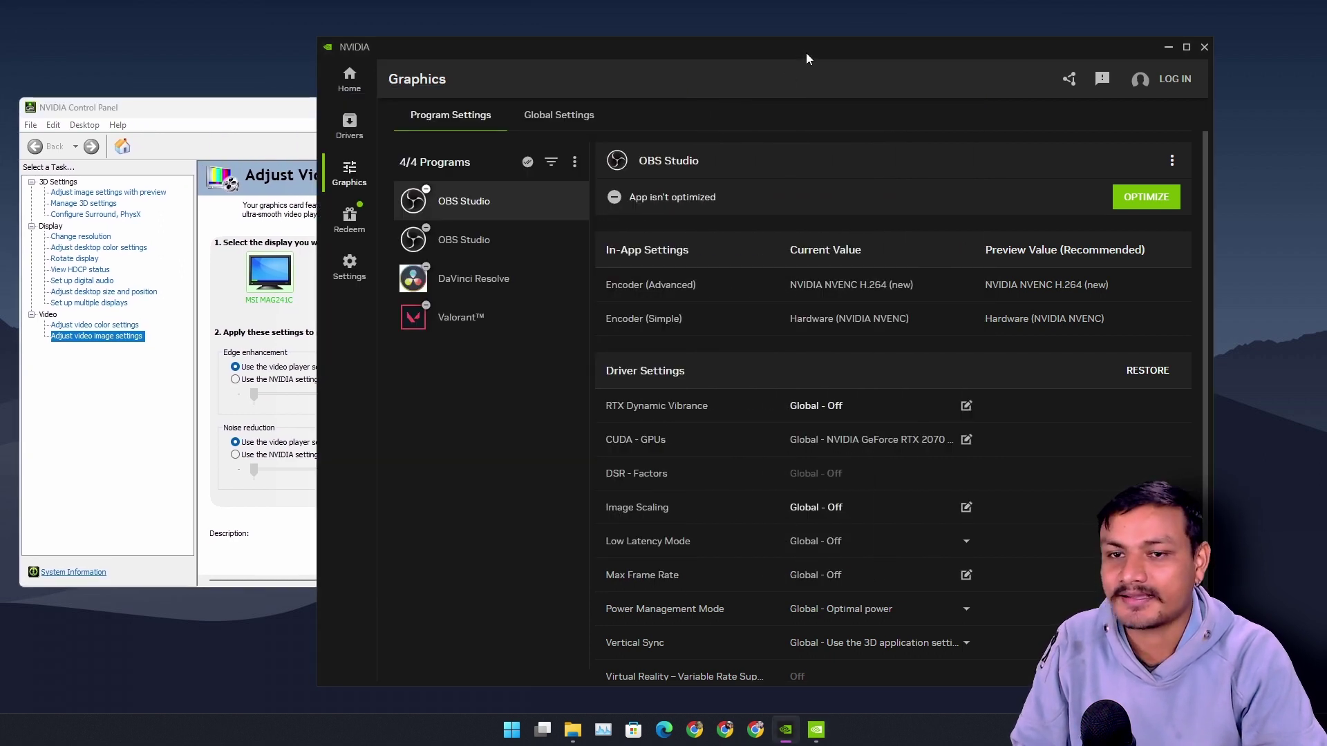
{"action": "left_click", "coordinate": [184, 110]}
{"action": "left_click", "coordinate": [817, 88]}
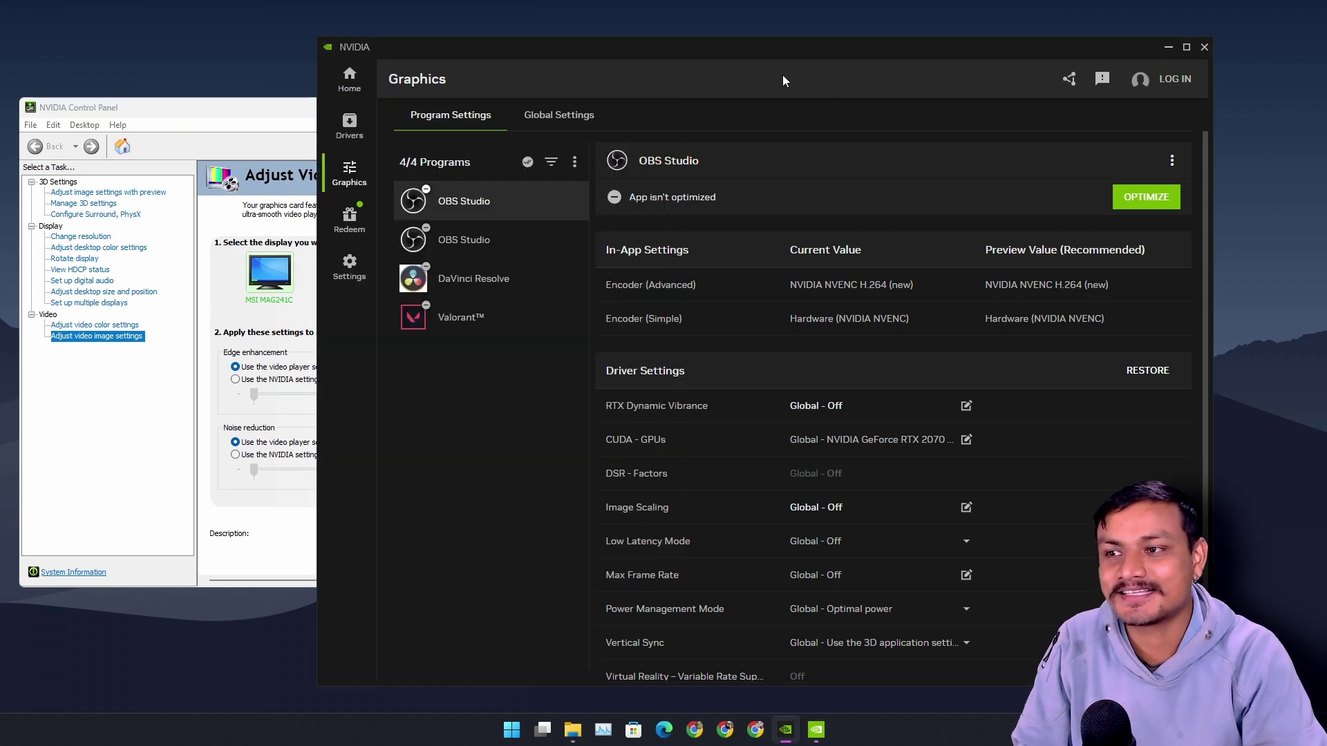
{"action": "left_click", "coordinate": [243, 125]}
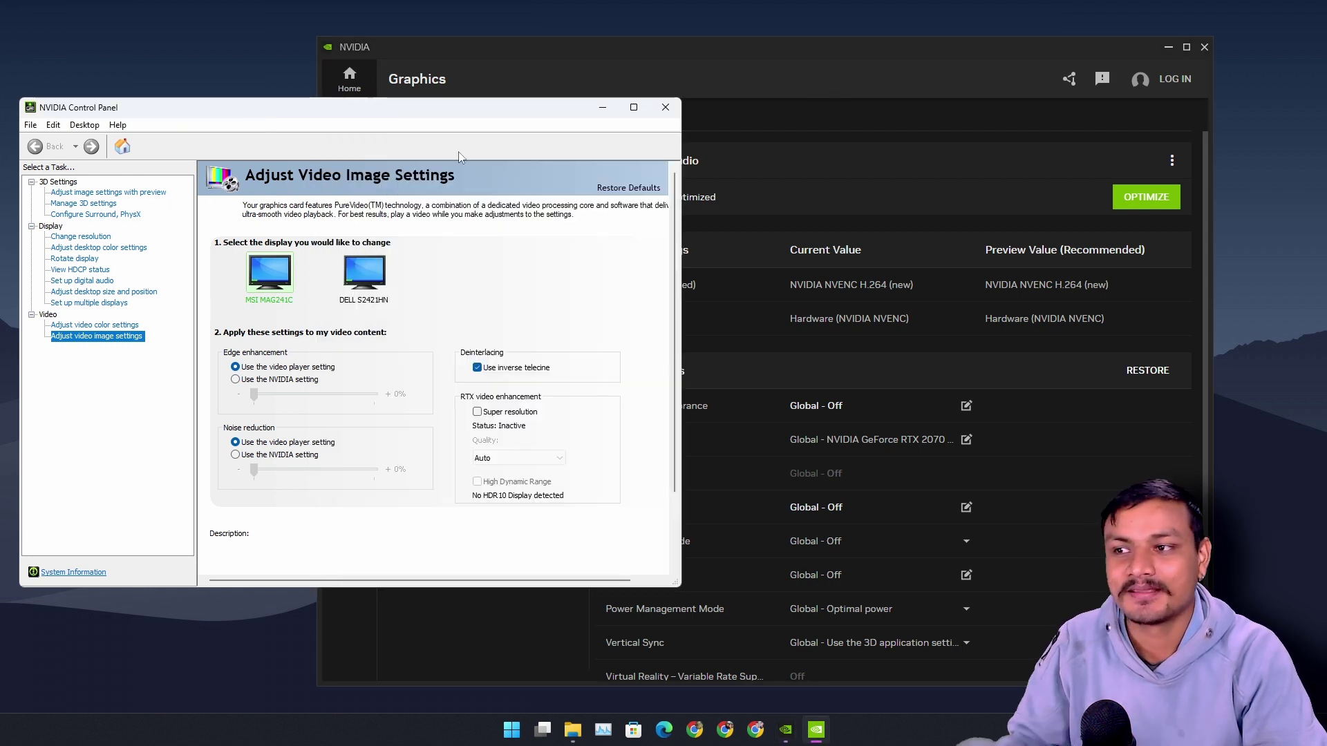
{"action": "left_click", "coordinate": [672, 115]}
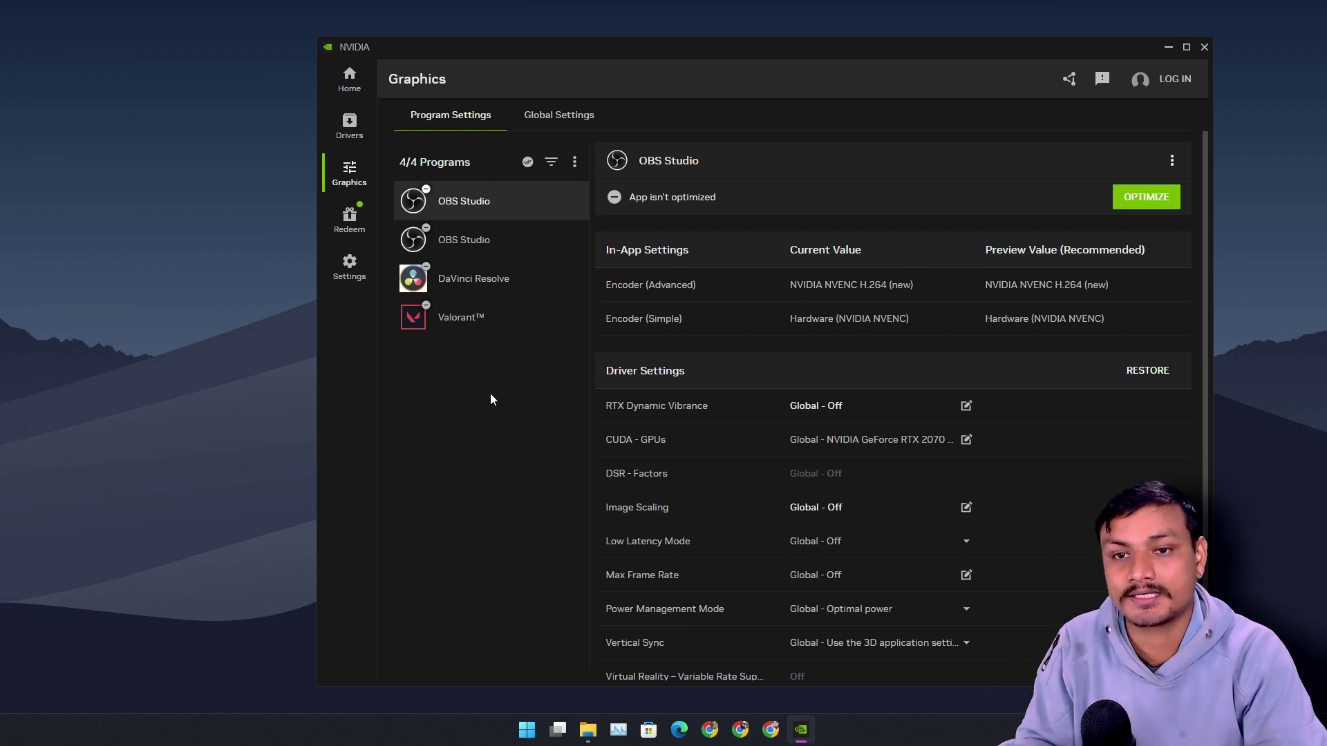
- Show Valorant's settings and open NVIDIA Control Panel's Manage 3D Settings
{"action": "left_click", "coordinate": [474, 279]}
{"action": "left_click", "coordinate": [461, 318]}
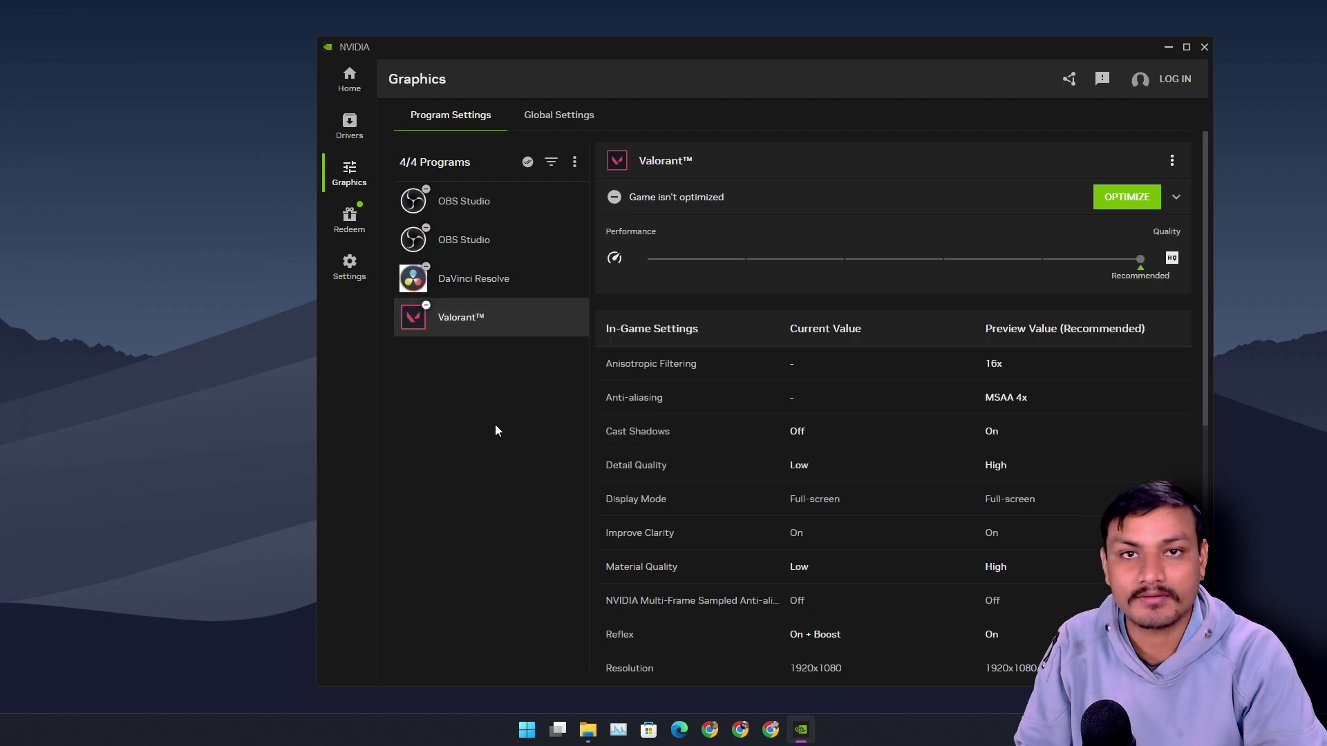
{"action": "right_click", "coordinate": [149, 277]}
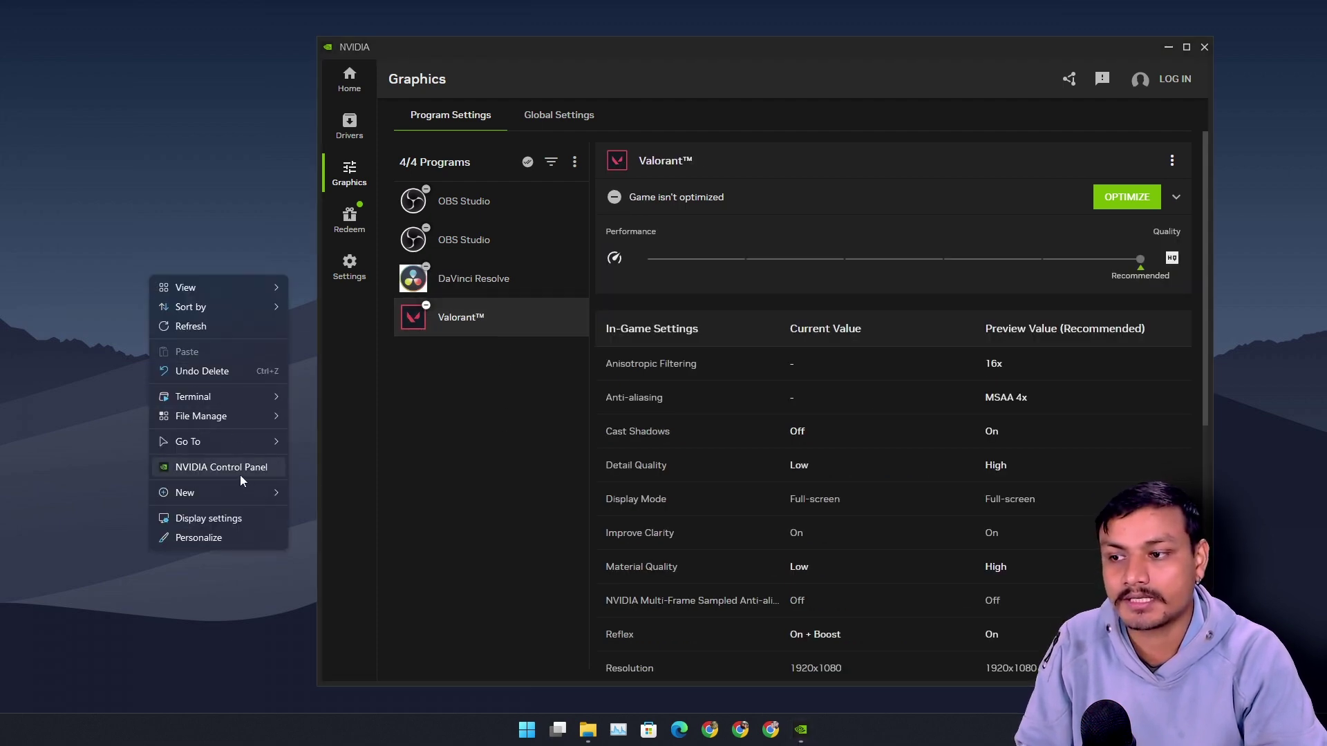
{"action": "left_click", "coordinate": [240, 473]}
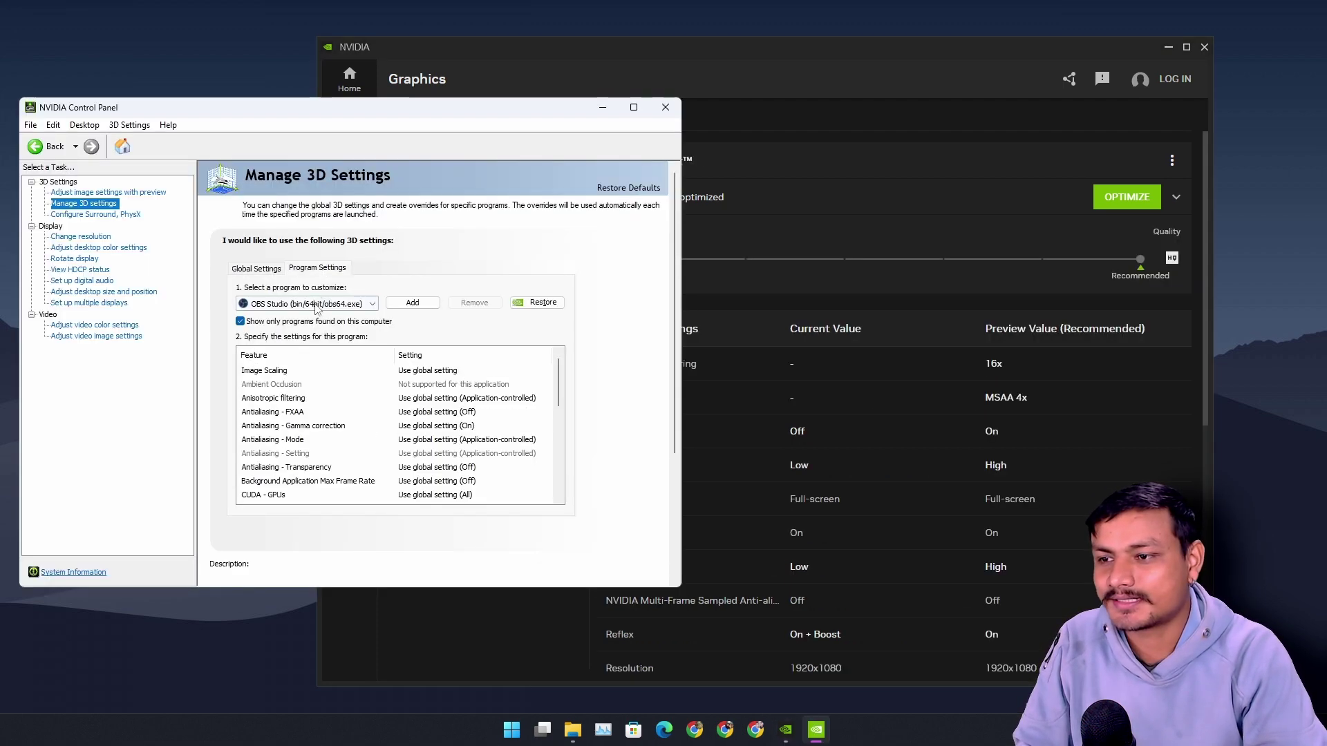
- Browse Control Panel's program list, keep OBS Studio selected, and close Control Panel
{"action": "left_click", "coordinate": [316, 305]}
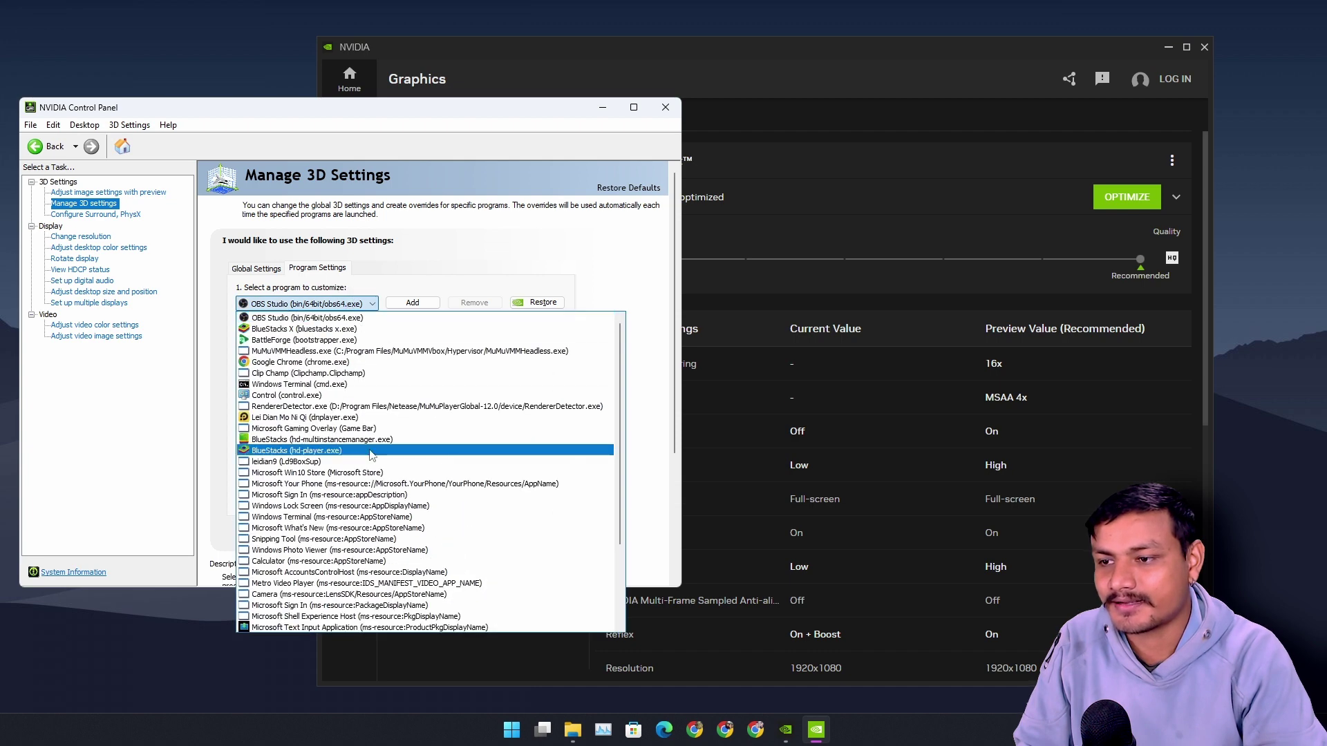
{"action": "scroll", "coordinate": [403, 570], "scroll_direction": "down", "scroll_amount": 4}
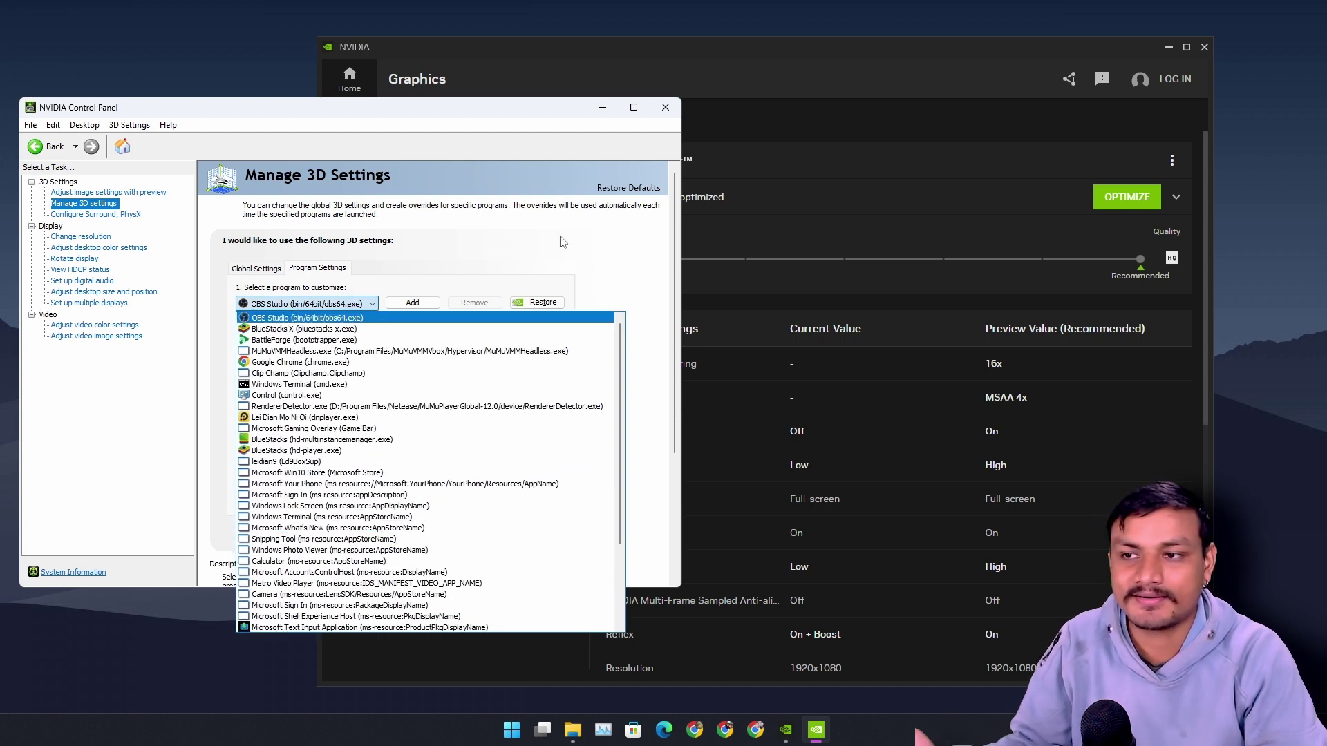
{"action": "left_click", "coordinate": [589, 197]}
{"action": "left_click", "coordinate": [665, 108]}
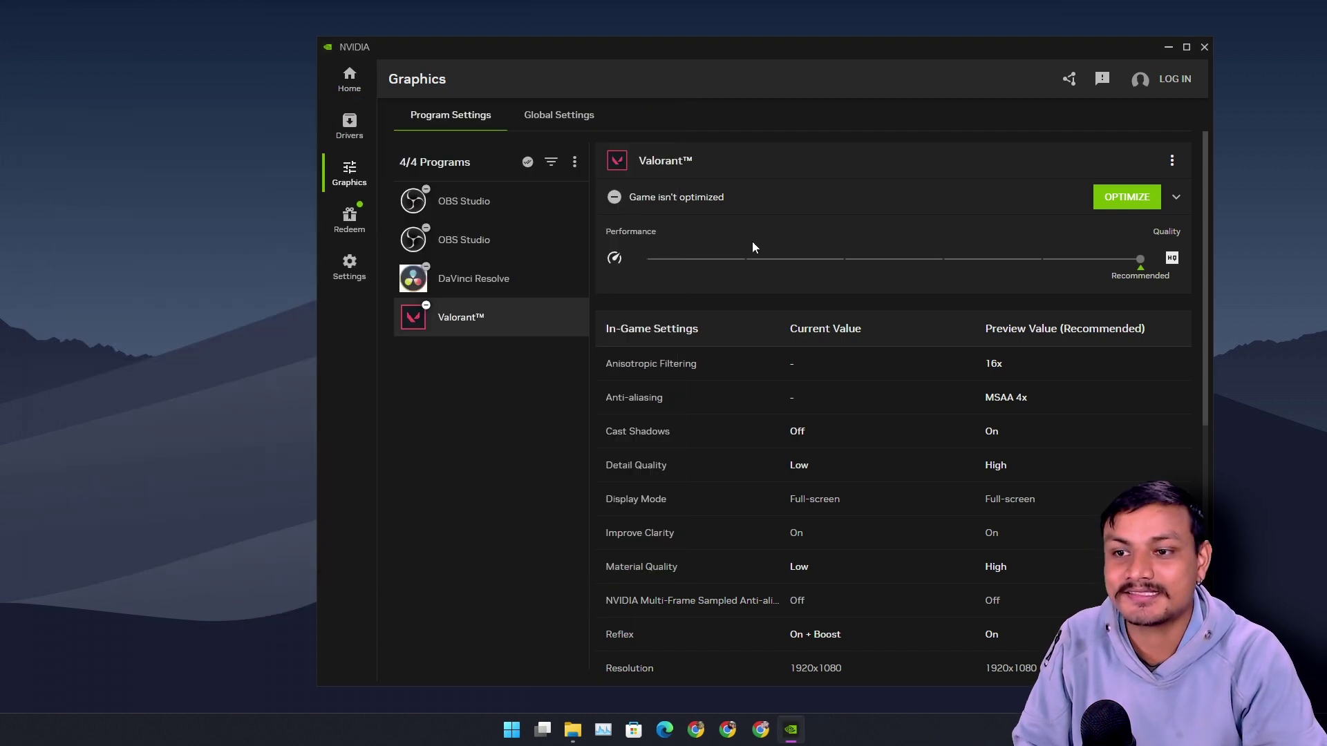
- Flip between OBS Studio and Valorant, open Global Settings, and launch Control Panel alongside
{"action": "left_click", "coordinate": [483, 280]}
{"action": "left_click", "coordinate": [490, 207]}
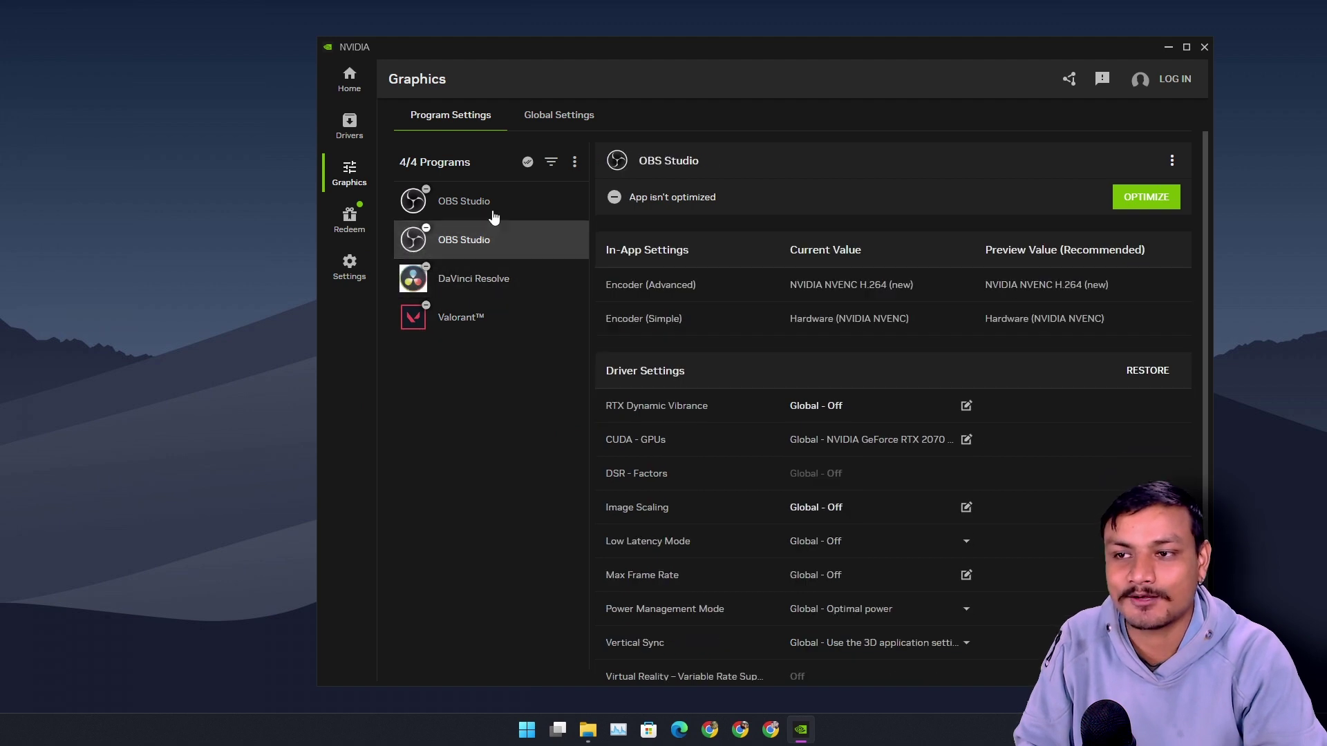
{"action": "left_click", "coordinate": [470, 284]}
{"action": "left_click", "coordinate": [456, 322]}
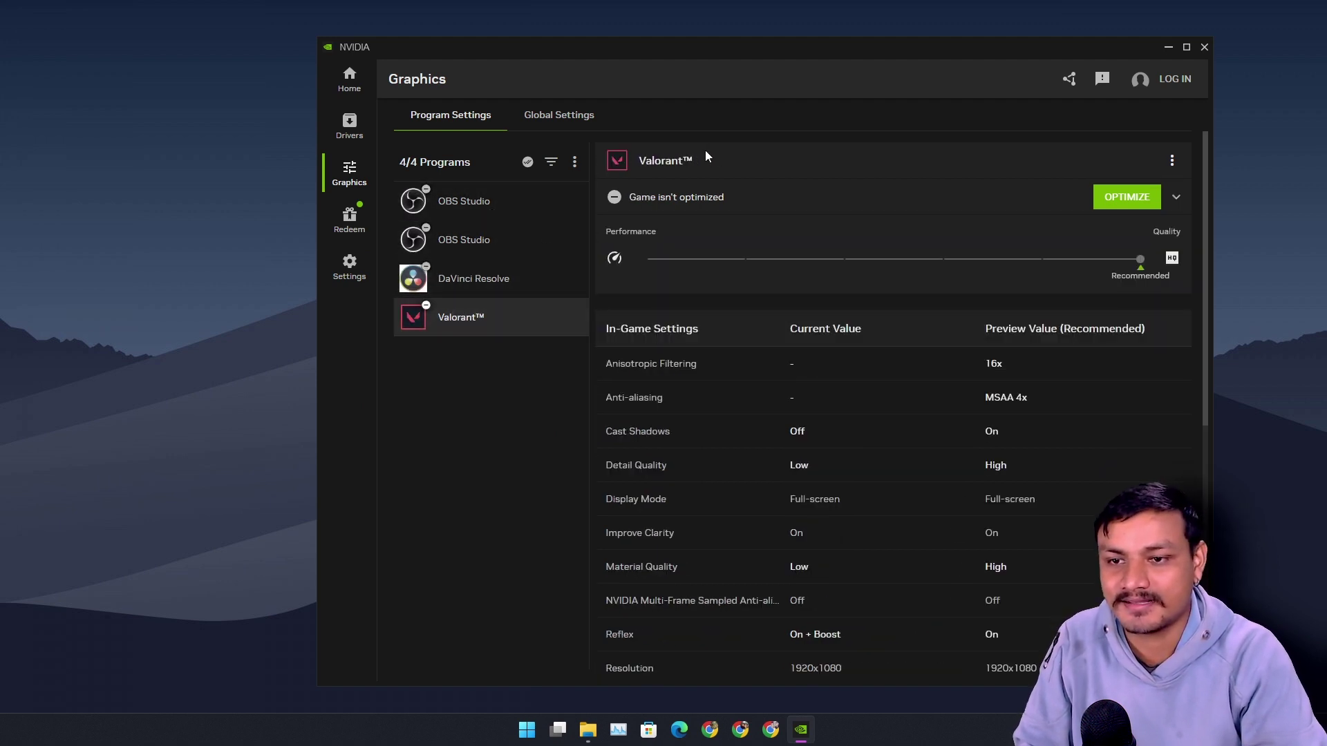
{"action": "left_click", "coordinate": [543, 116]}
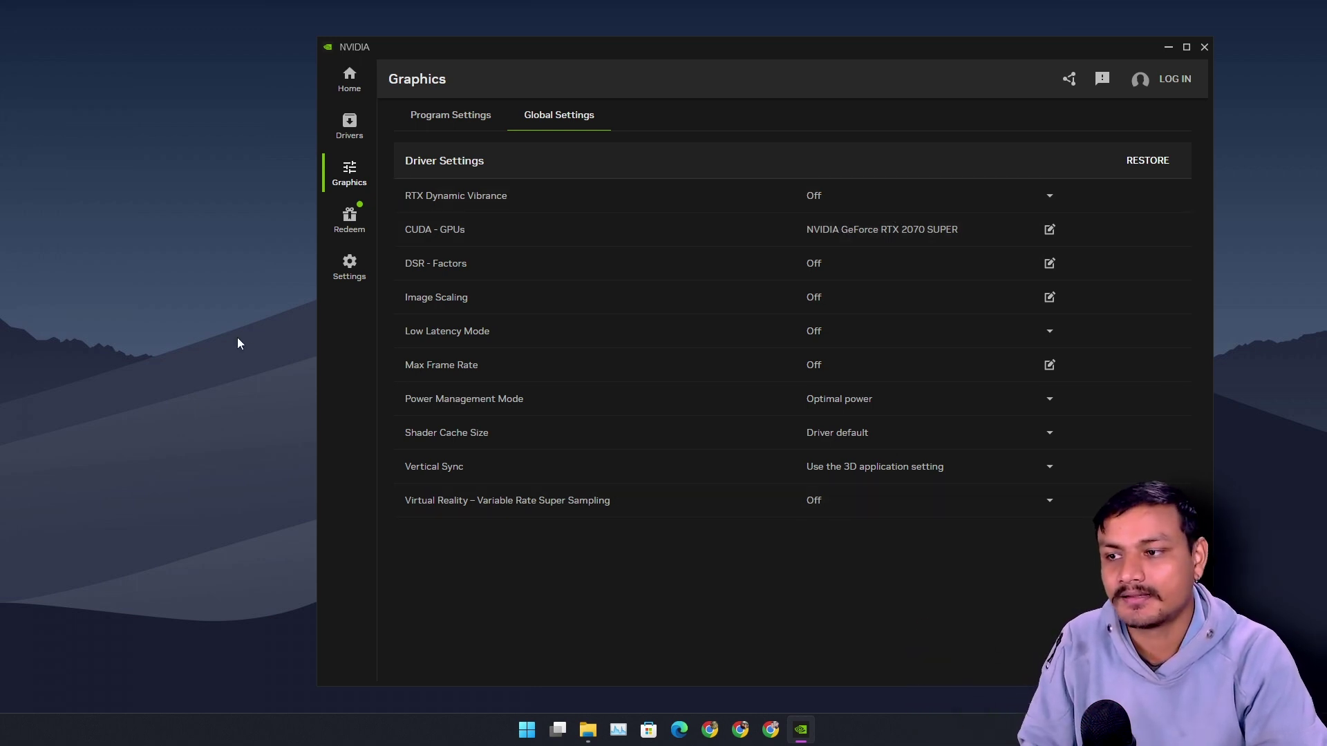
{"action": "right_click", "coordinate": [173, 262]}
{"action": "left_click", "coordinate": [238, 453]}
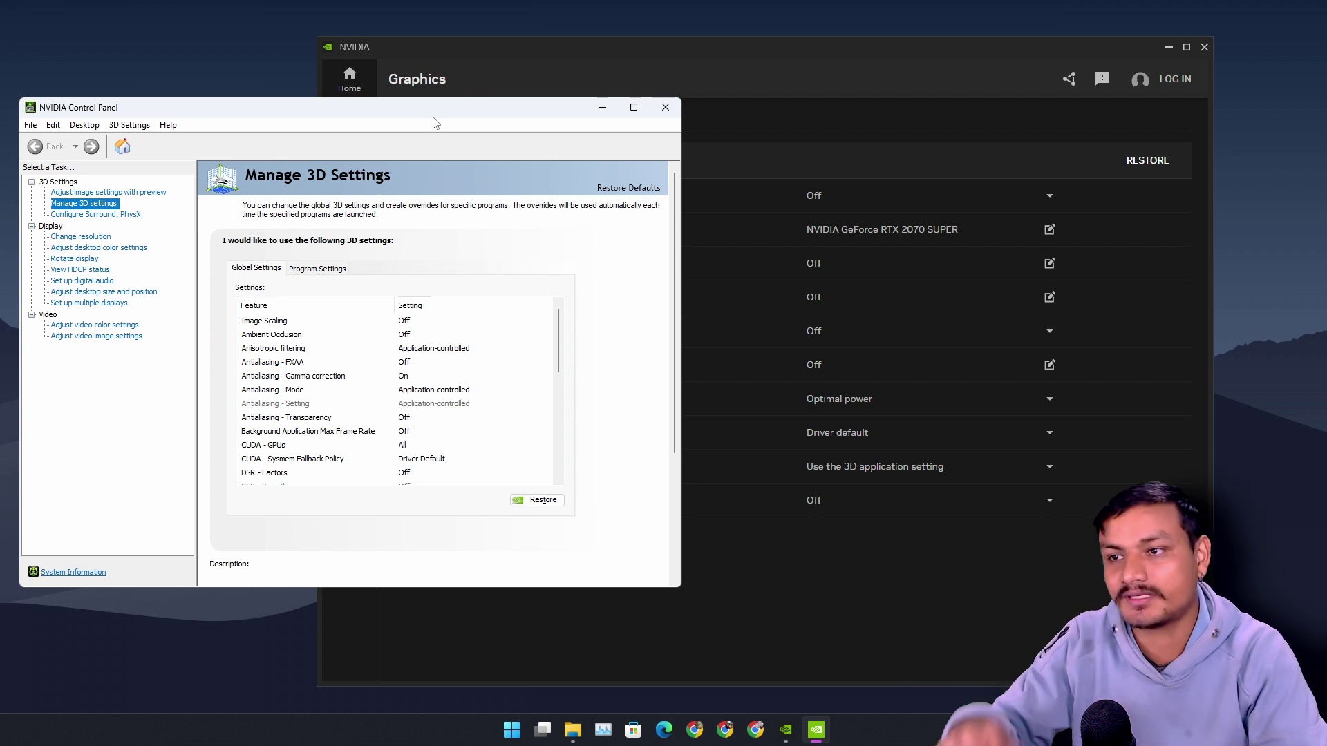
- Close NVIDIA Control Panel and read the RTX Dynamic Vibrance description
{"action": "left_click_drag", "start_coordinate": [441, 119], "coordinate": [516, 79]}
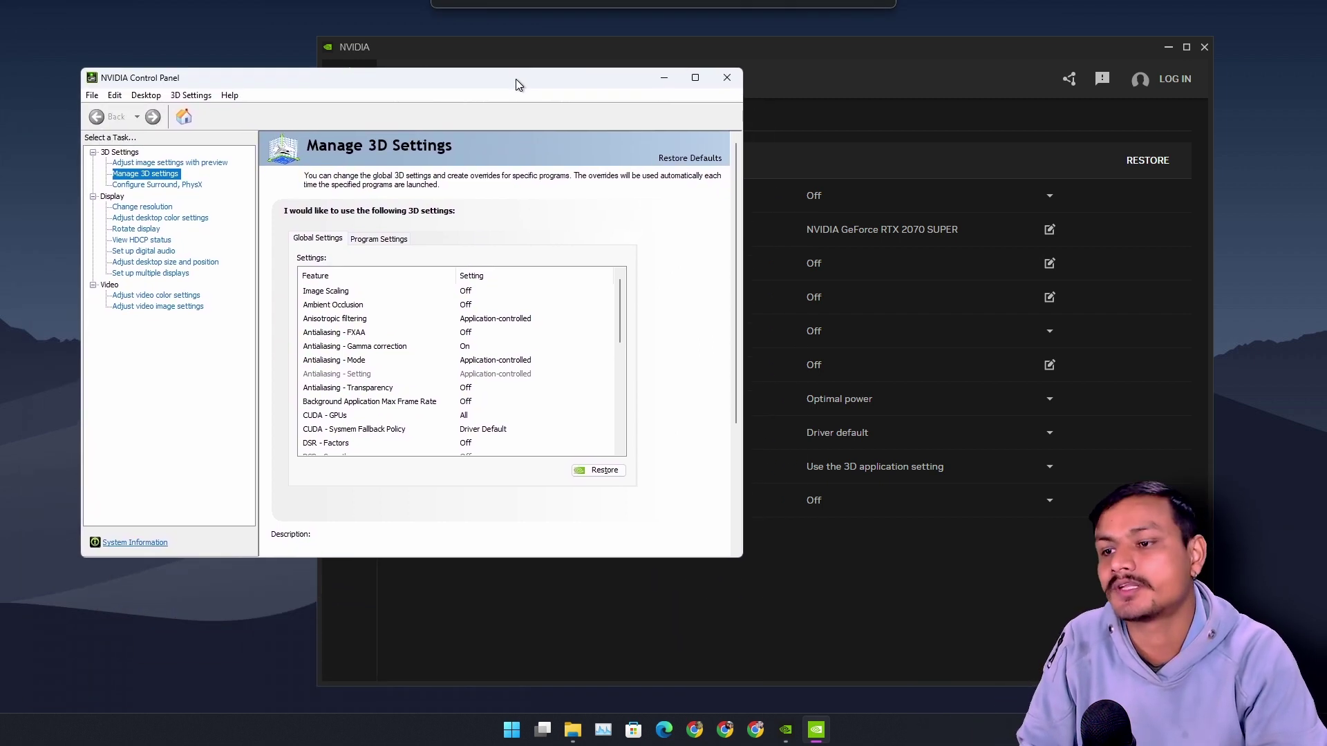
{"action": "key", "text": "alt+F4"}
{"action": "left_click", "coordinate": [520, 197]}
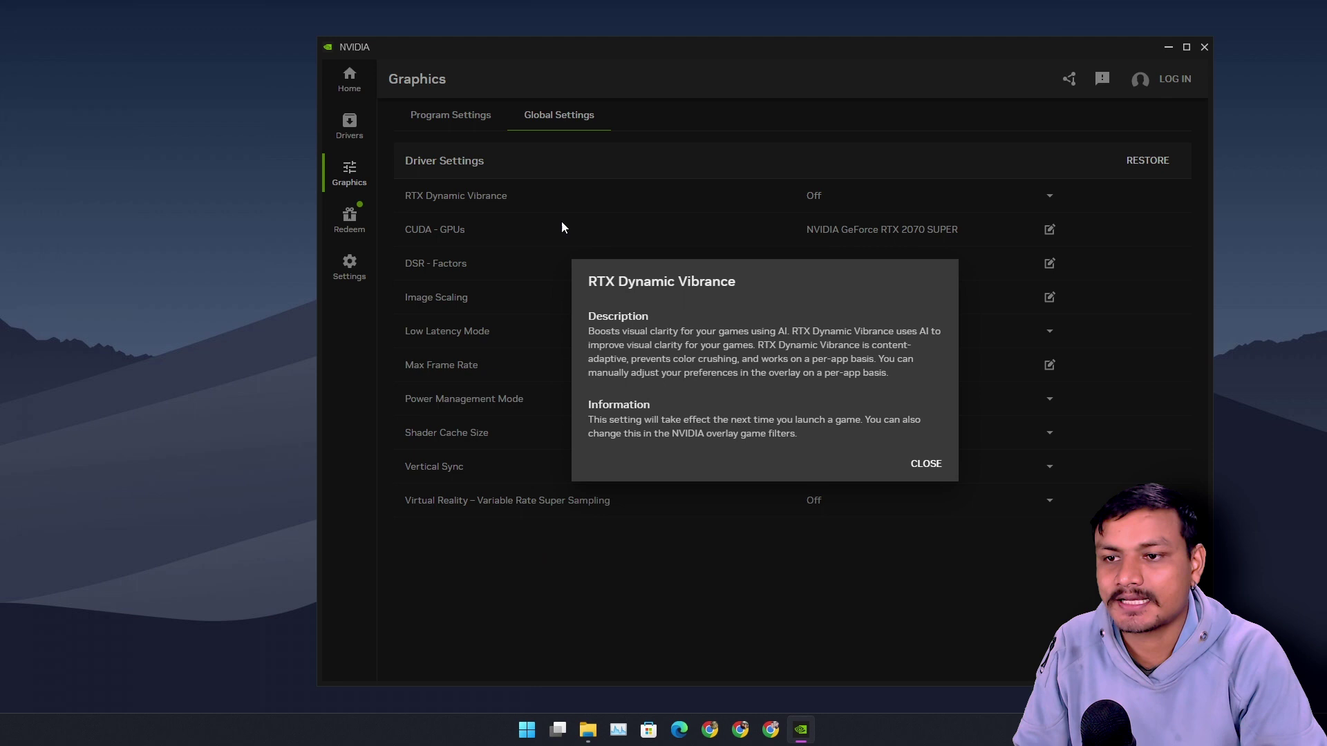
{"action": "left_click", "coordinate": [926, 463]}
{"action": "left_click", "coordinate": [519, 197]}
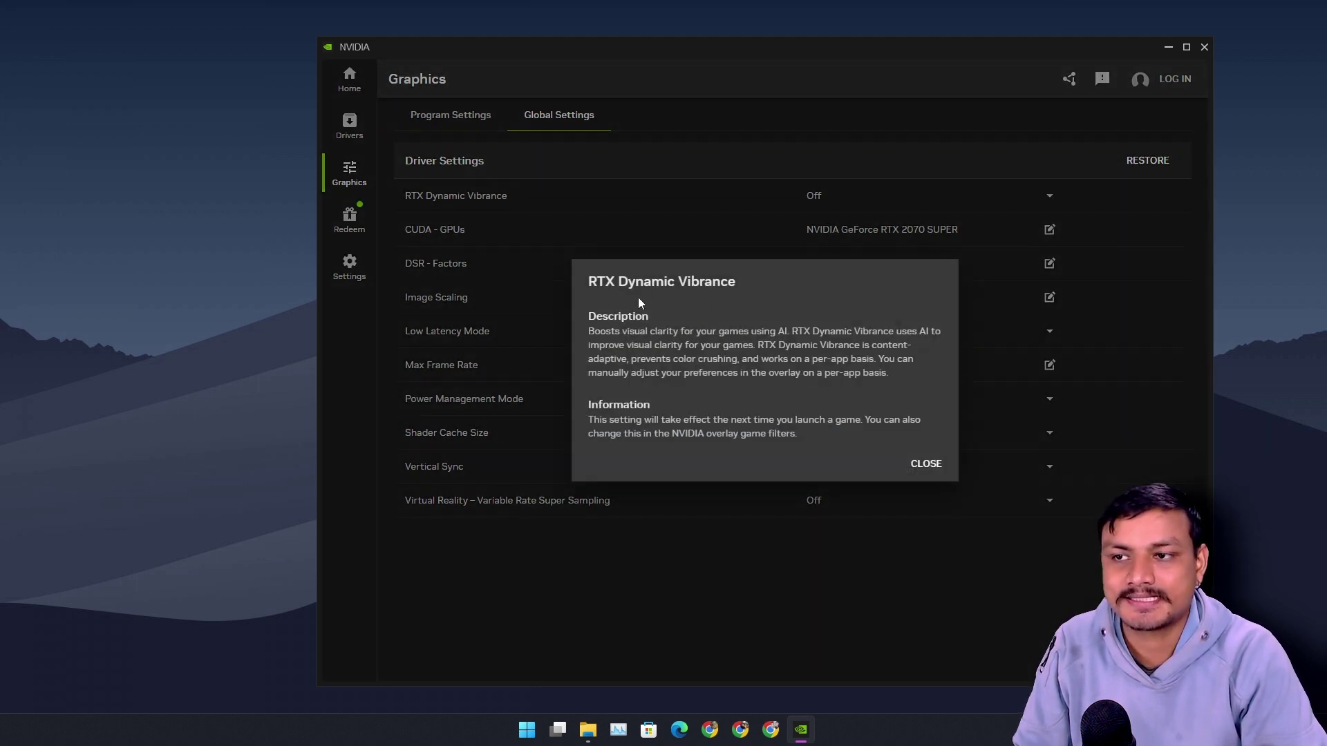
{"action": "left_click", "coordinate": [925, 464]}
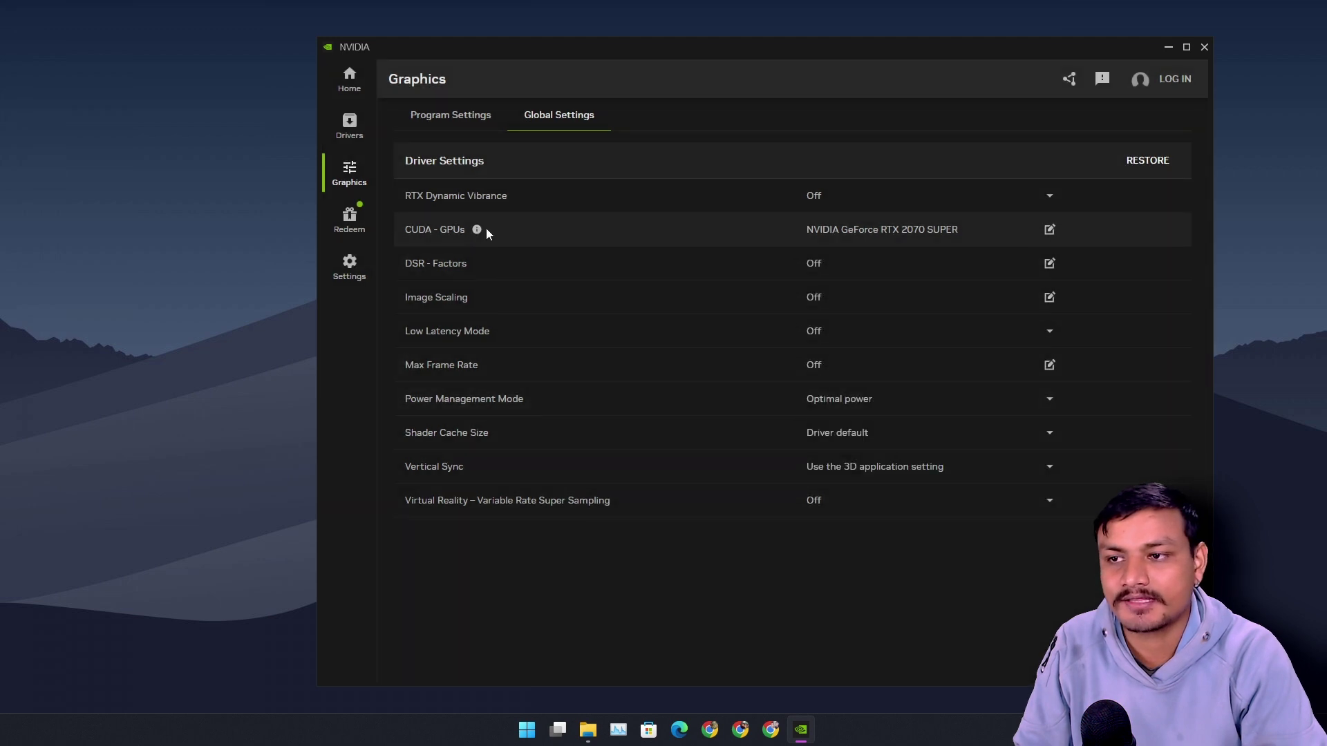
- Switch to Program Settings, then open the app's Settings page with the system summary
{"action": "left_click", "coordinate": [457, 117]}
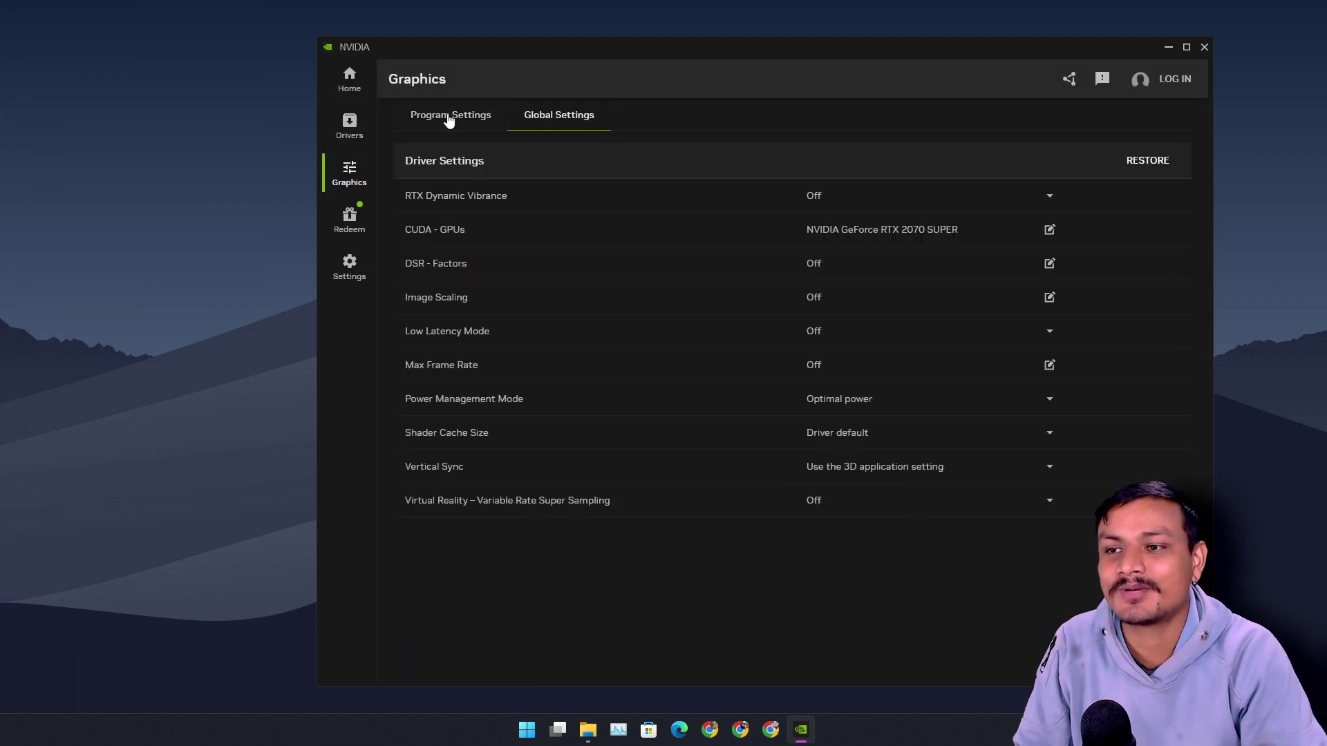
{"action": "left_click", "coordinate": [450, 117]}
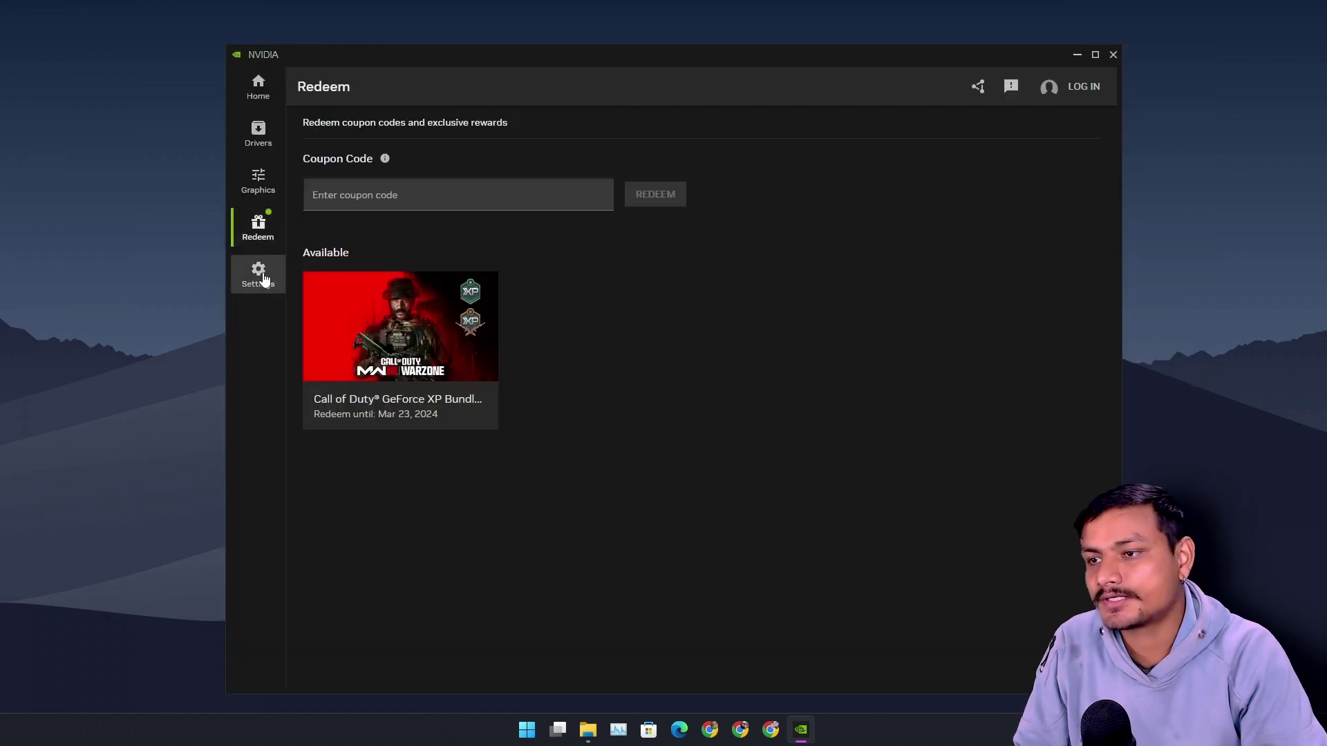
{"action": "left_click", "coordinate": [258, 275]}
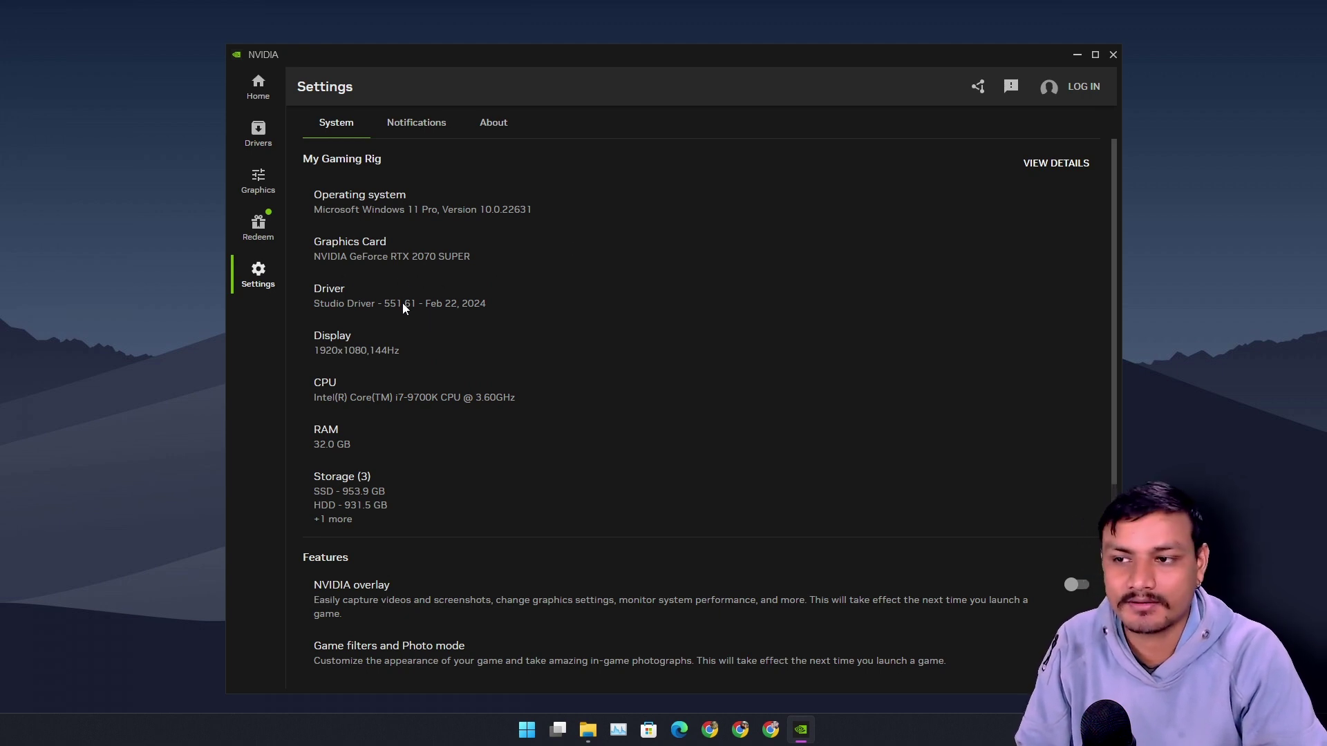
- Switch on the NVIDIA overlay under Settings > System > Features
{"action": "scroll", "coordinate": [348, 339], "scroll_direction": "down", "scroll_amount": 5}
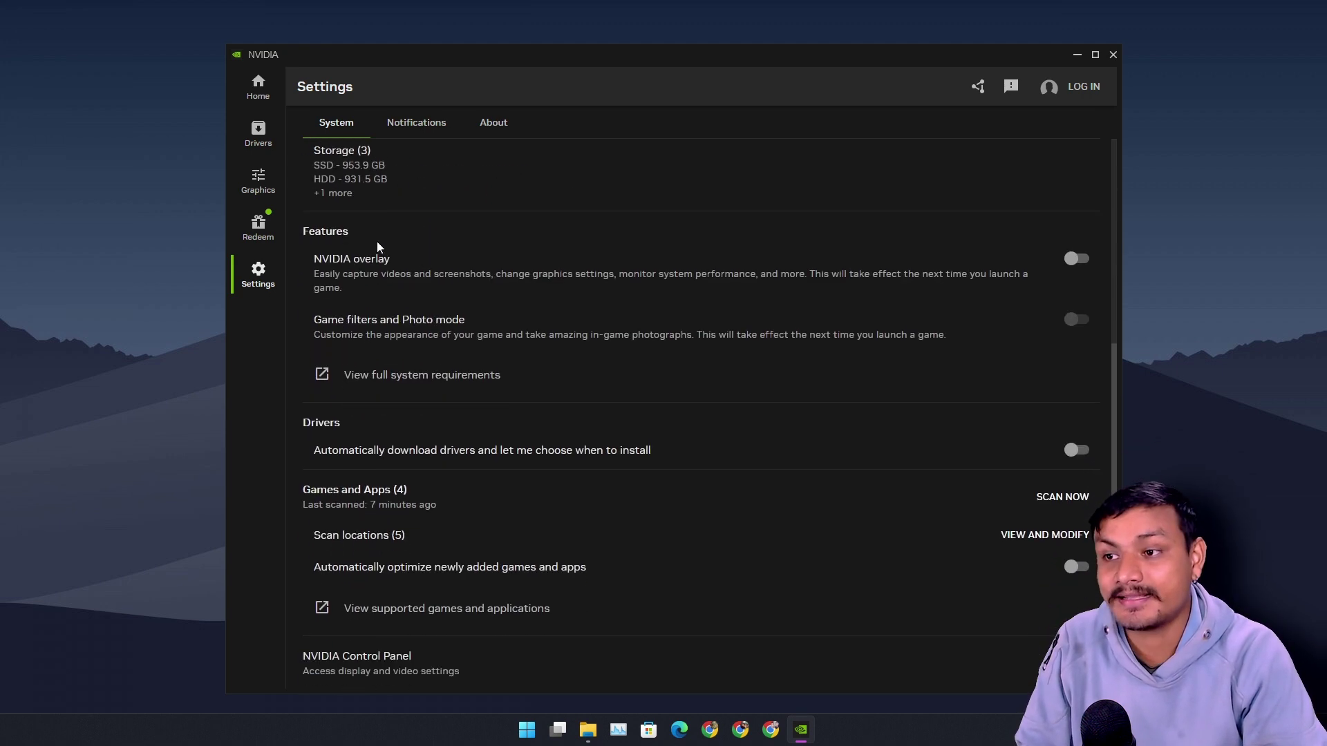
{"action": "left_click", "coordinate": [1076, 260]}
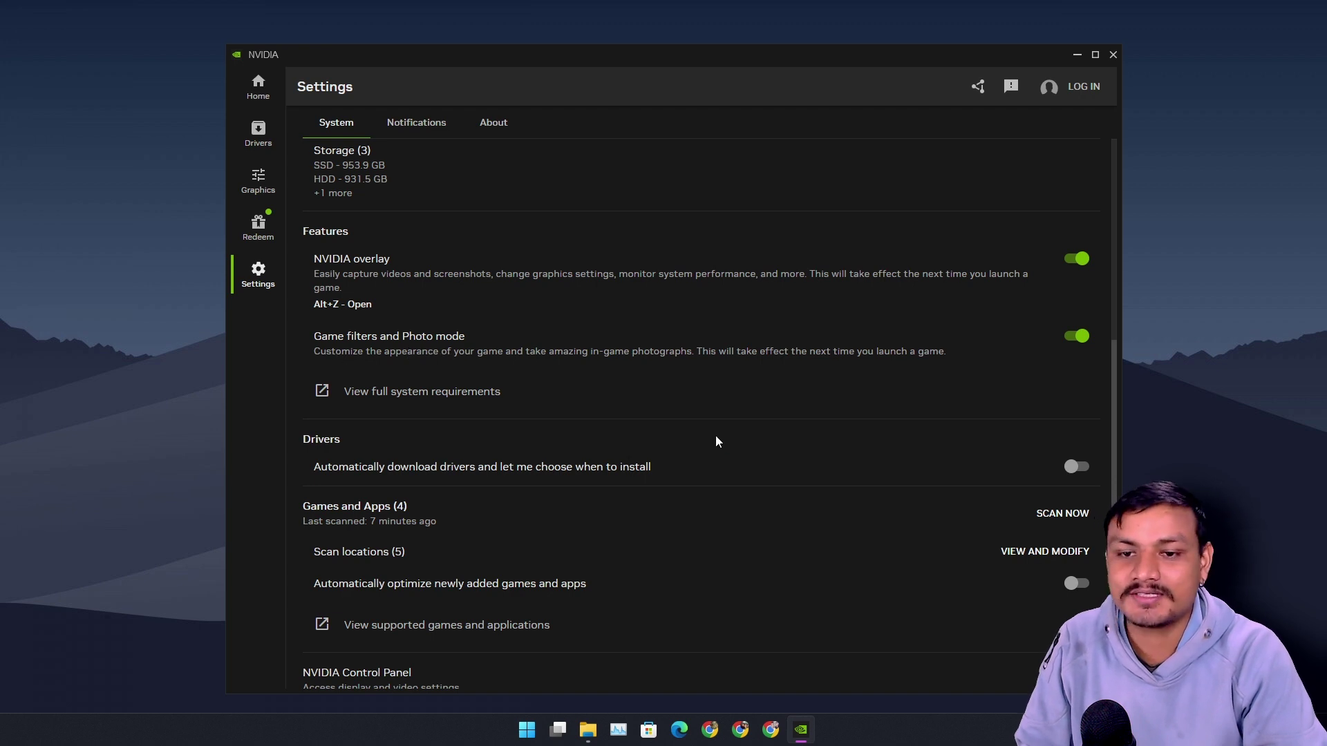
{"action": "scroll", "coordinate": [716, 441], "scroll_direction": "down", "scroll_amount": 1}
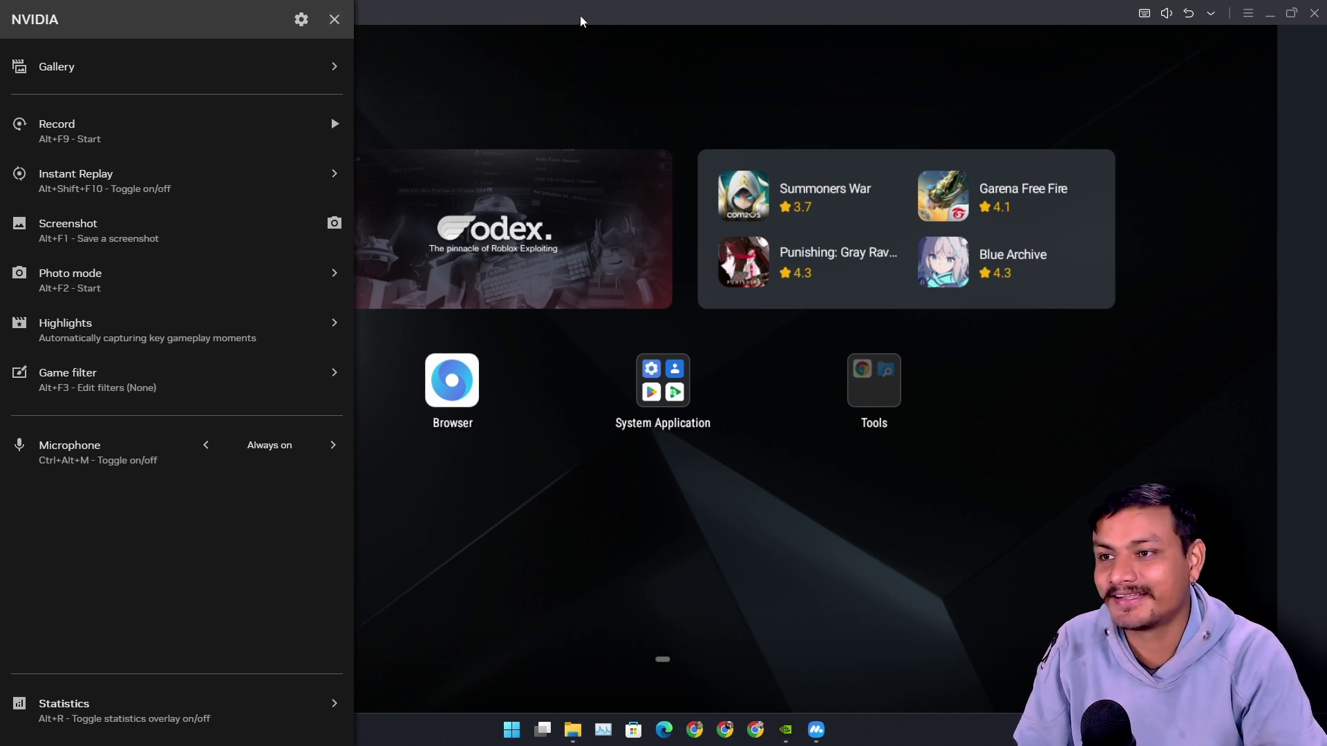
- Toggle the overlay over the emulator with Alt+Z, then open its Game filter page
{"action": "left_click", "coordinate": [335, 19]}
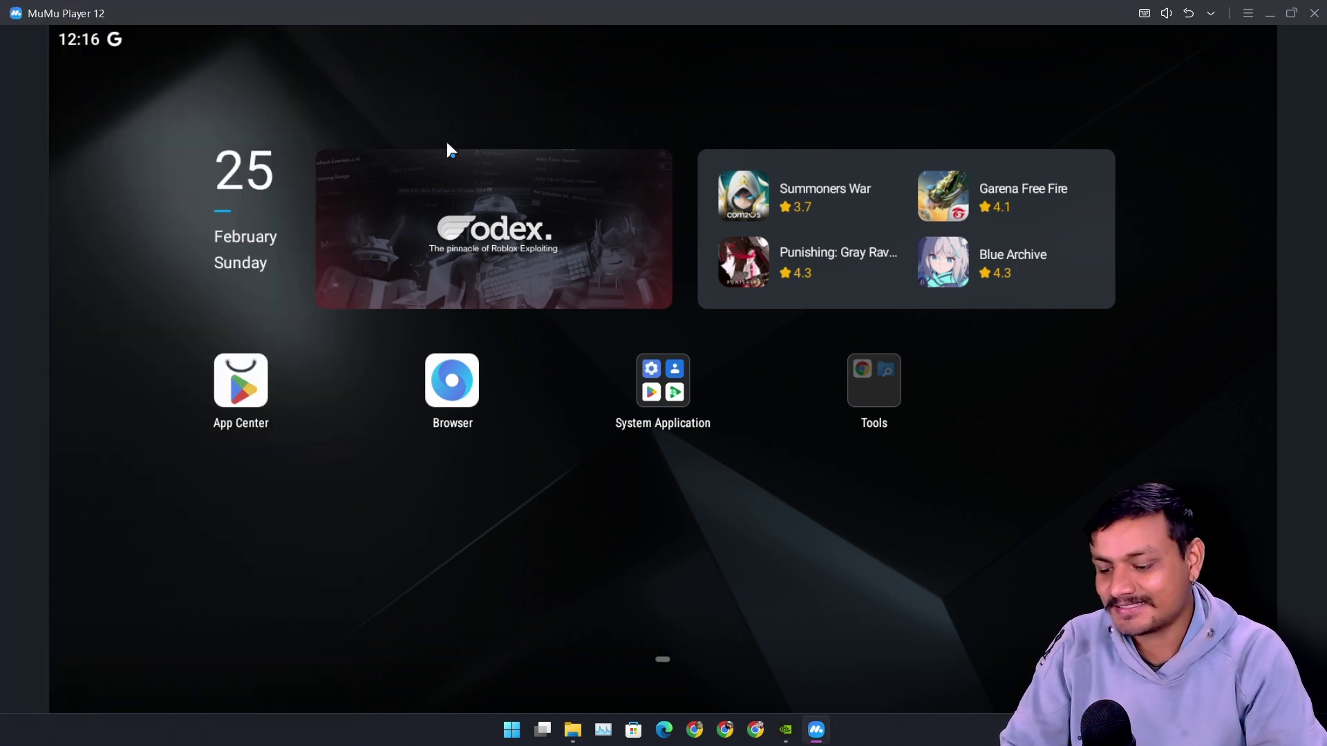
{"action": "key", "text": "alt+z"}
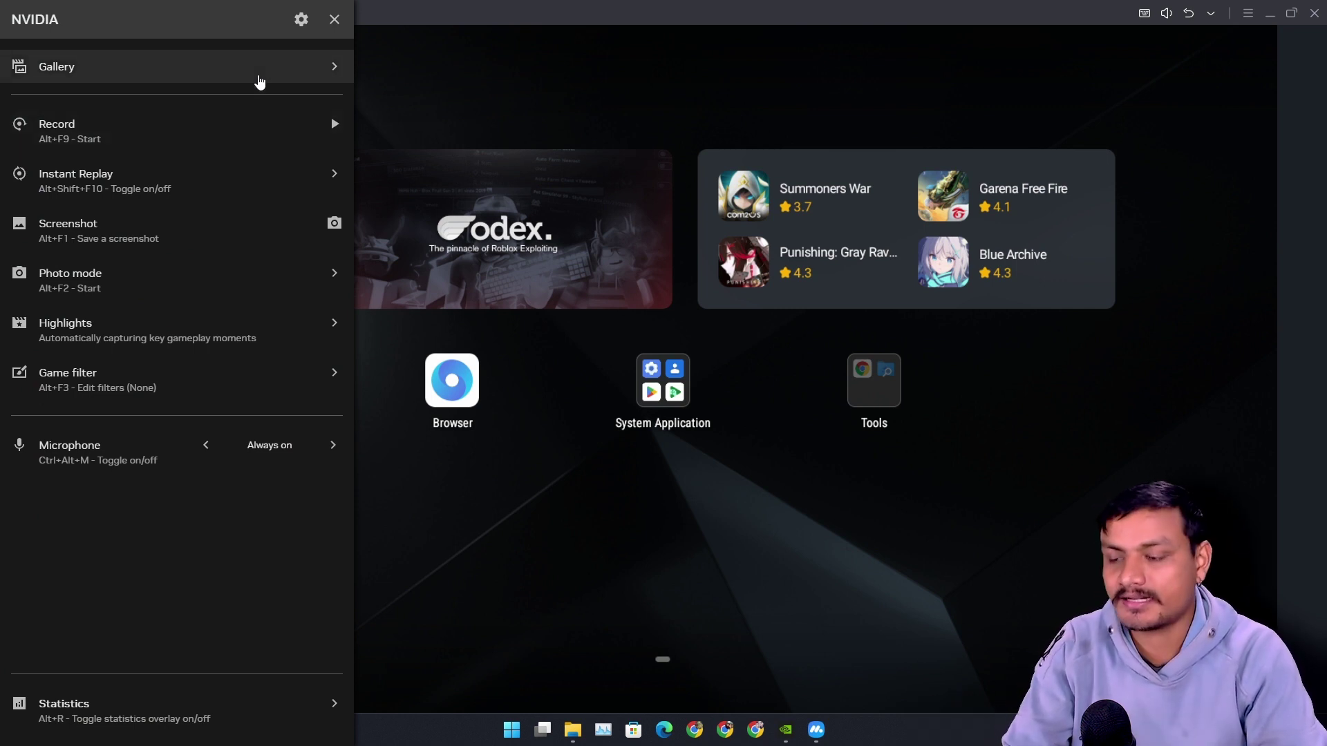
{"action": "key", "text": "alt+z"}
{"action": "key", "text": "alt+z"}
{"action": "key", "text": "alt+z"}
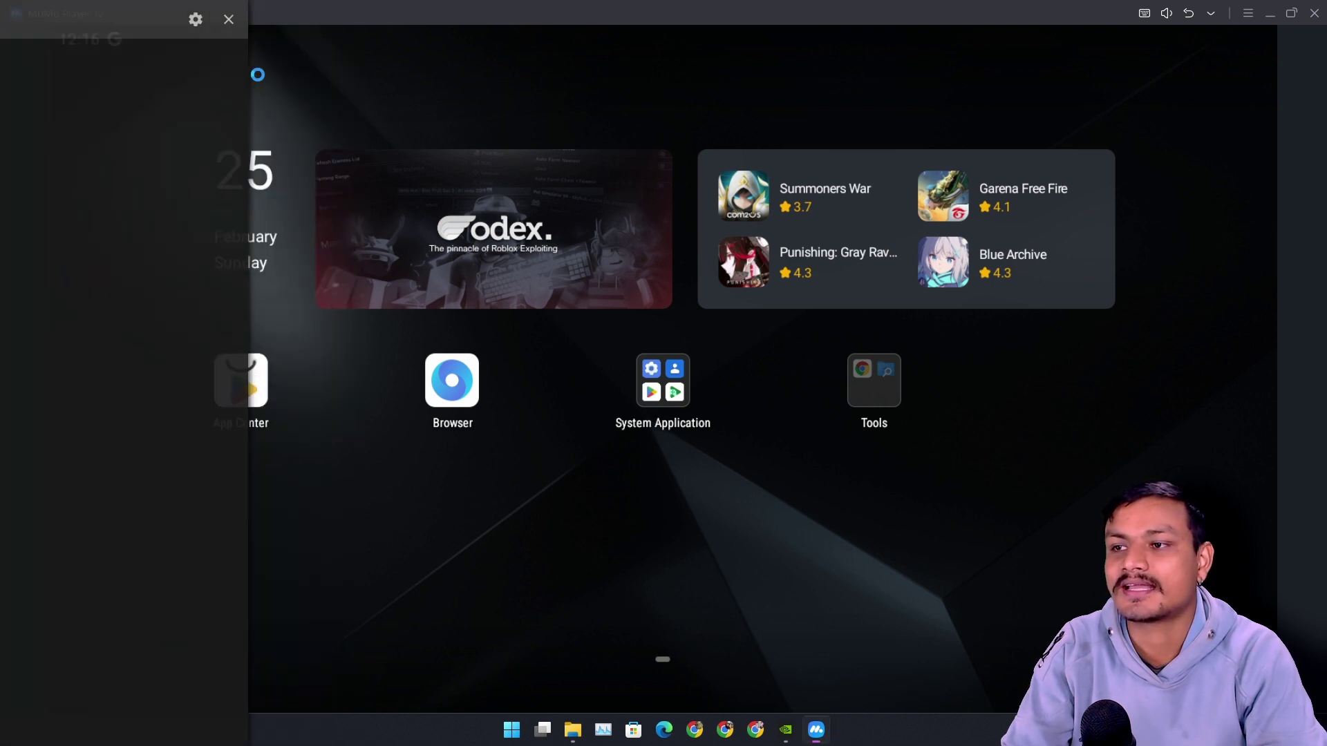
{"action": "key", "text": "alt+z"}
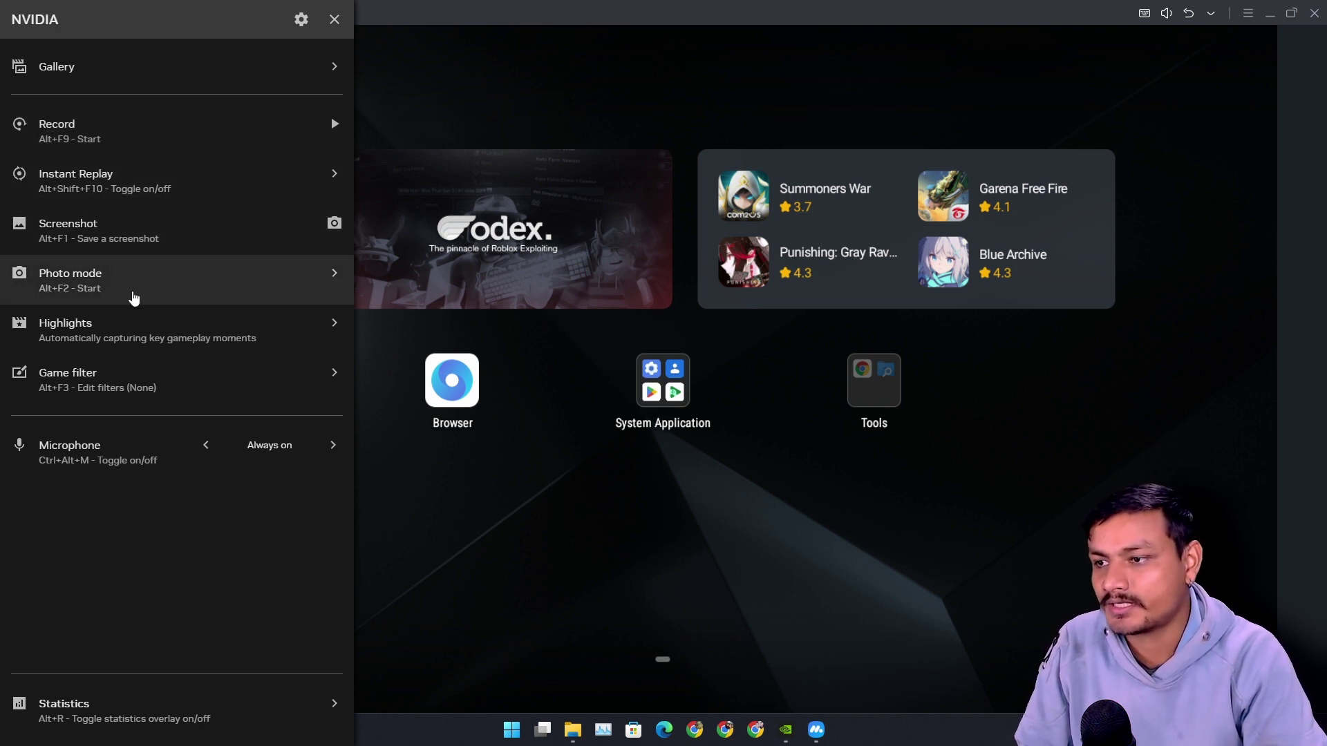
{"action": "left_click", "coordinate": [89, 380]}
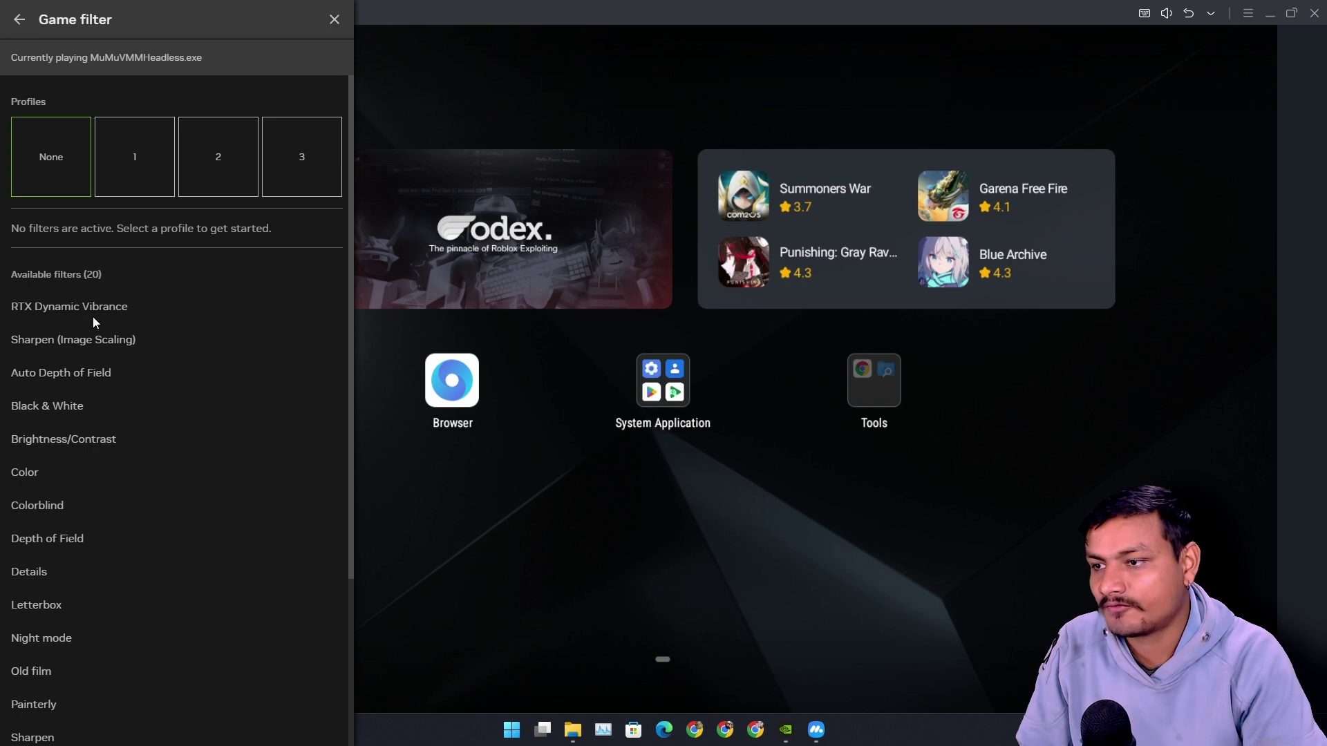
- Try filter profiles 1, 2 and None, settle on Profile 3, then return to the main overlay menu
{"action": "scroll", "coordinate": [41, 374], "scroll_direction": "down", "scroll_amount": 3}
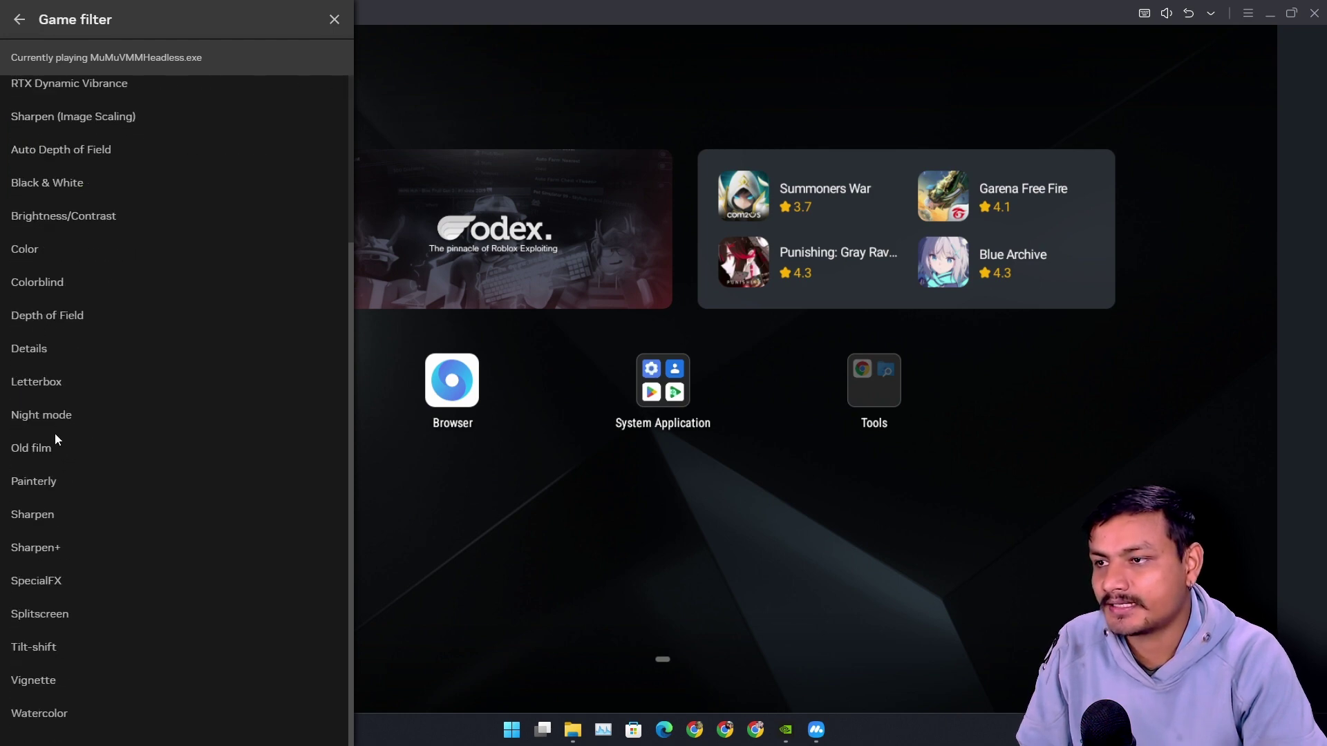
{"action": "scroll", "coordinate": [55, 440], "scroll_direction": "up", "scroll_amount": 4}
{"action": "left_click", "coordinate": [162, 182]}
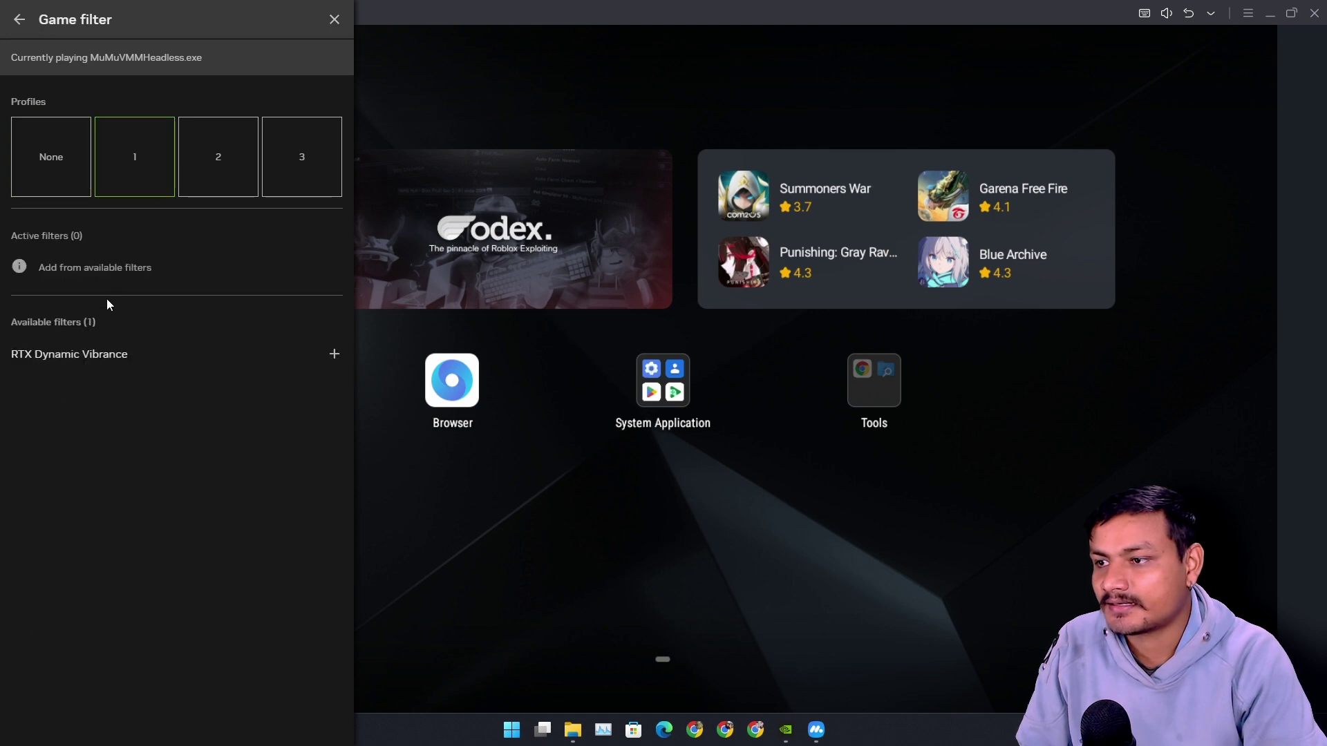
{"action": "left_click", "coordinate": [295, 156]}
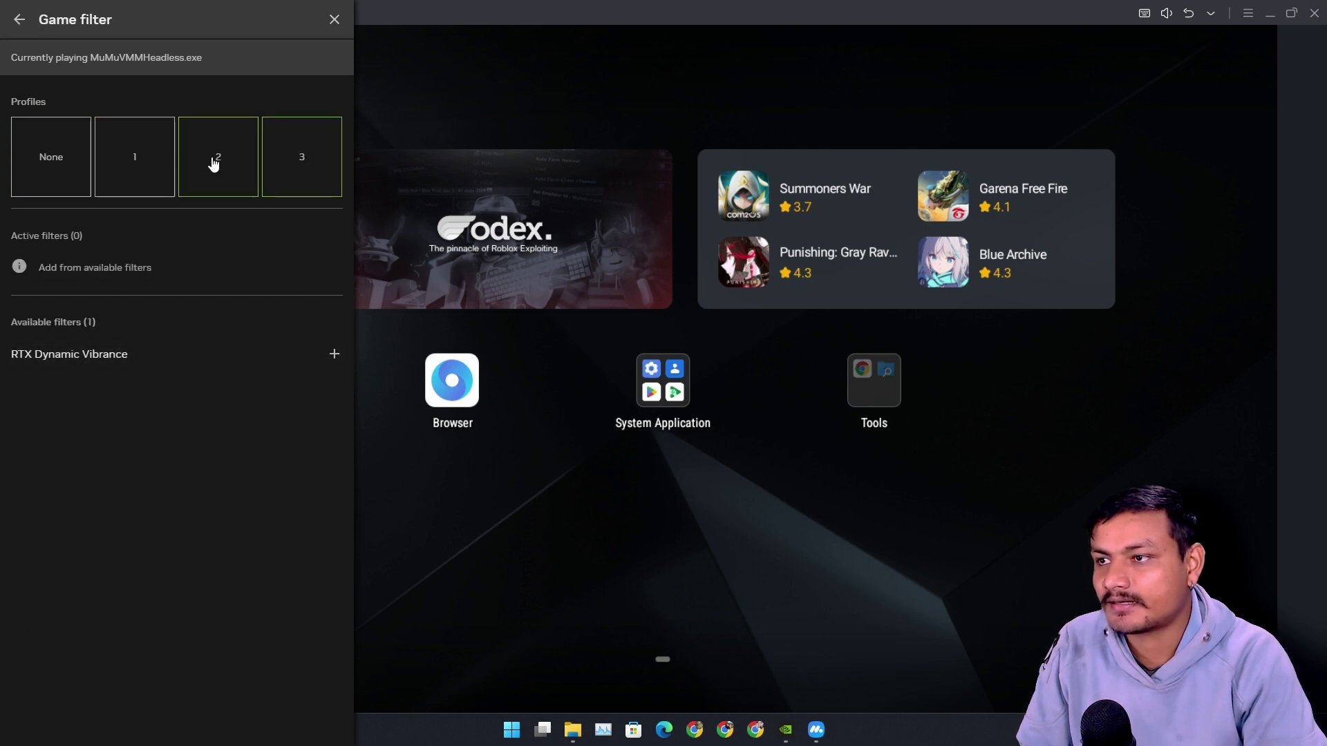
{"action": "left_click", "coordinate": [48, 173]}
{"action": "left_click", "coordinate": [296, 166]}
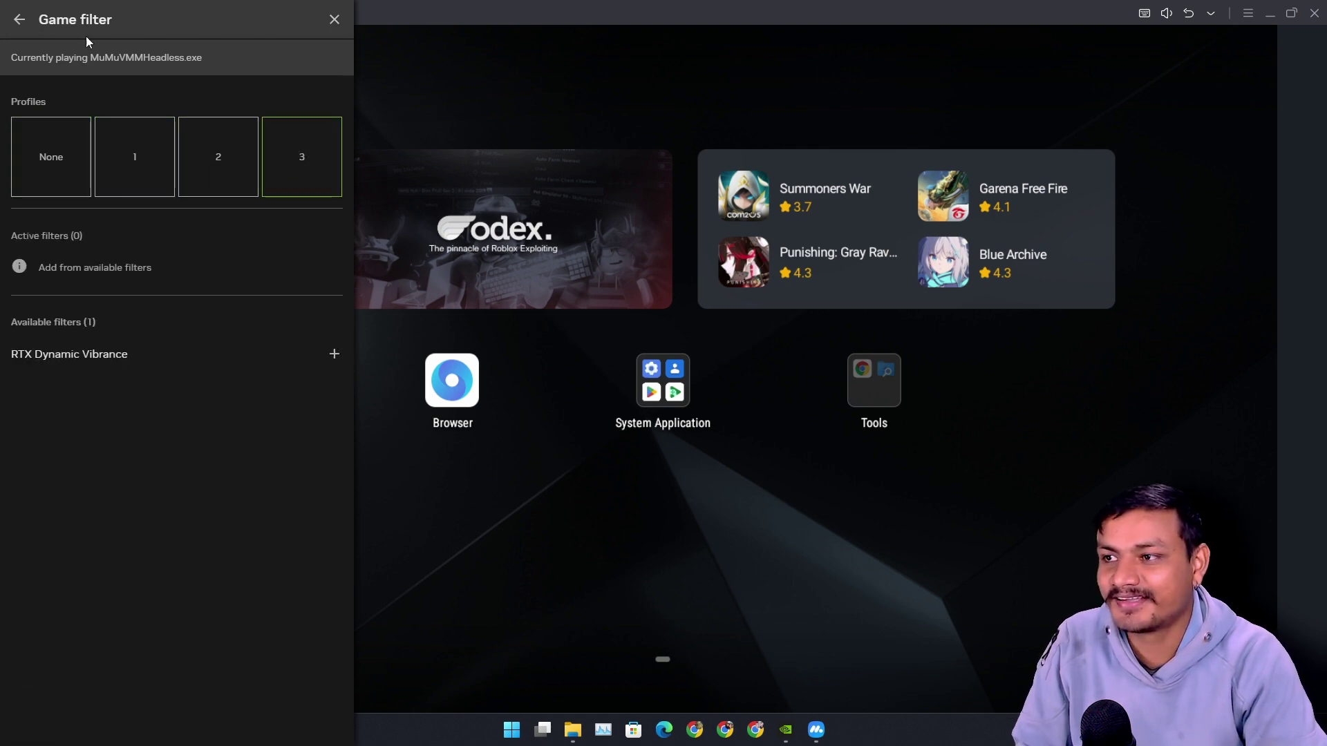
{"action": "left_click", "coordinate": [21, 20]}
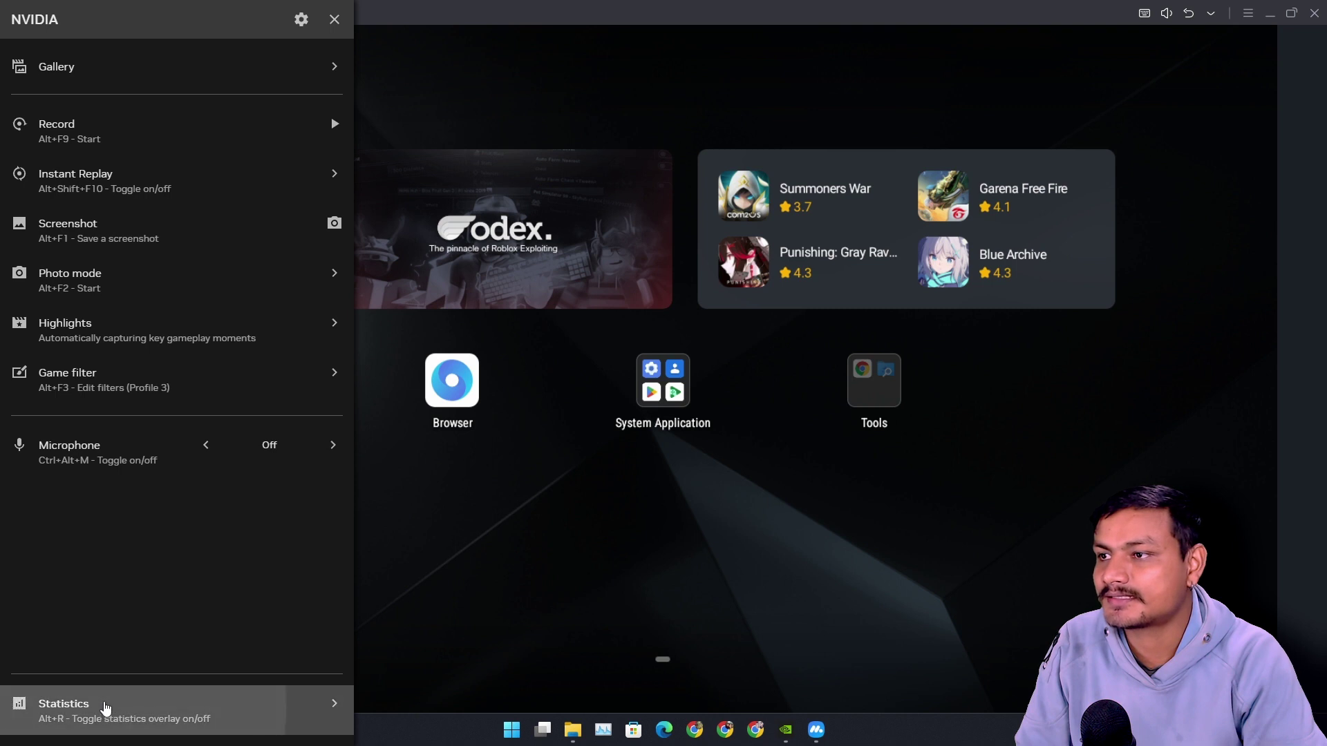
- Enable Show statistics in heads up display and check the HUD over the emulator
{"action": "left_click", "coordinate": [102, 712]}
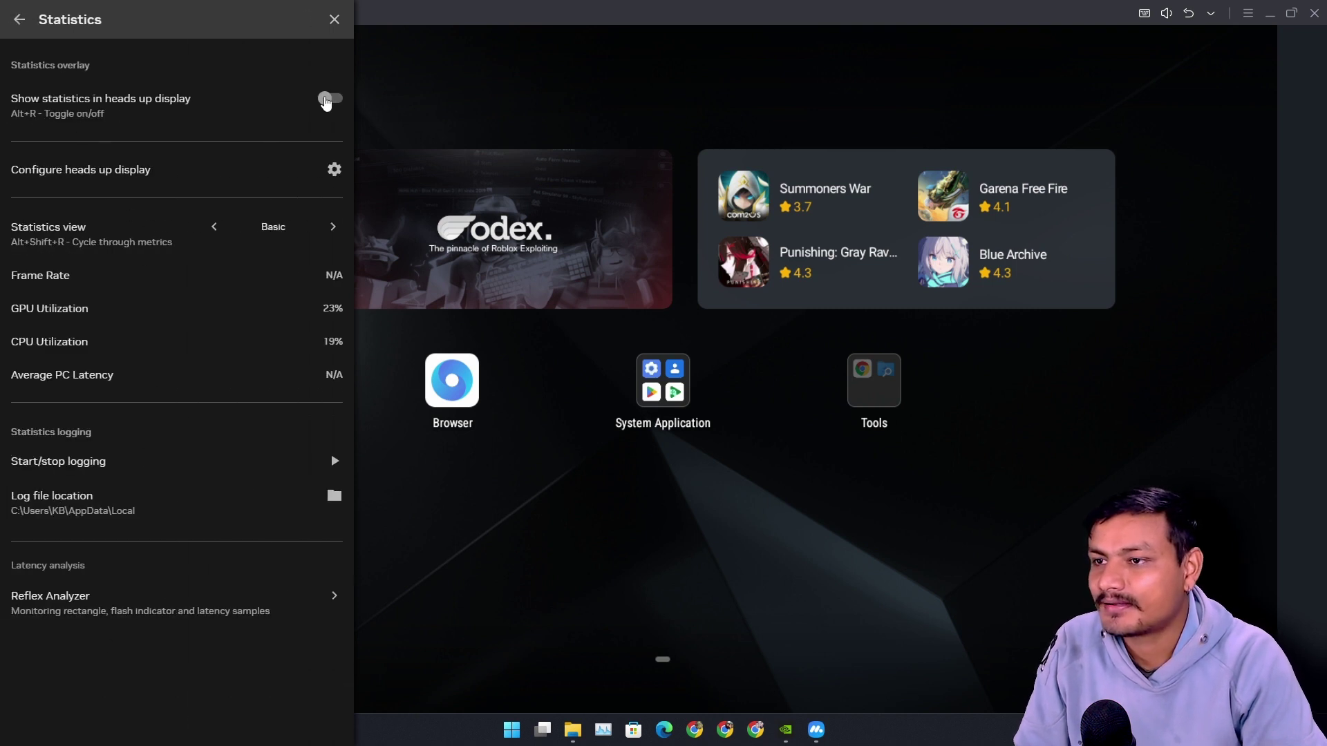
{"action": "left_click", "coordinate": [327, 99]}
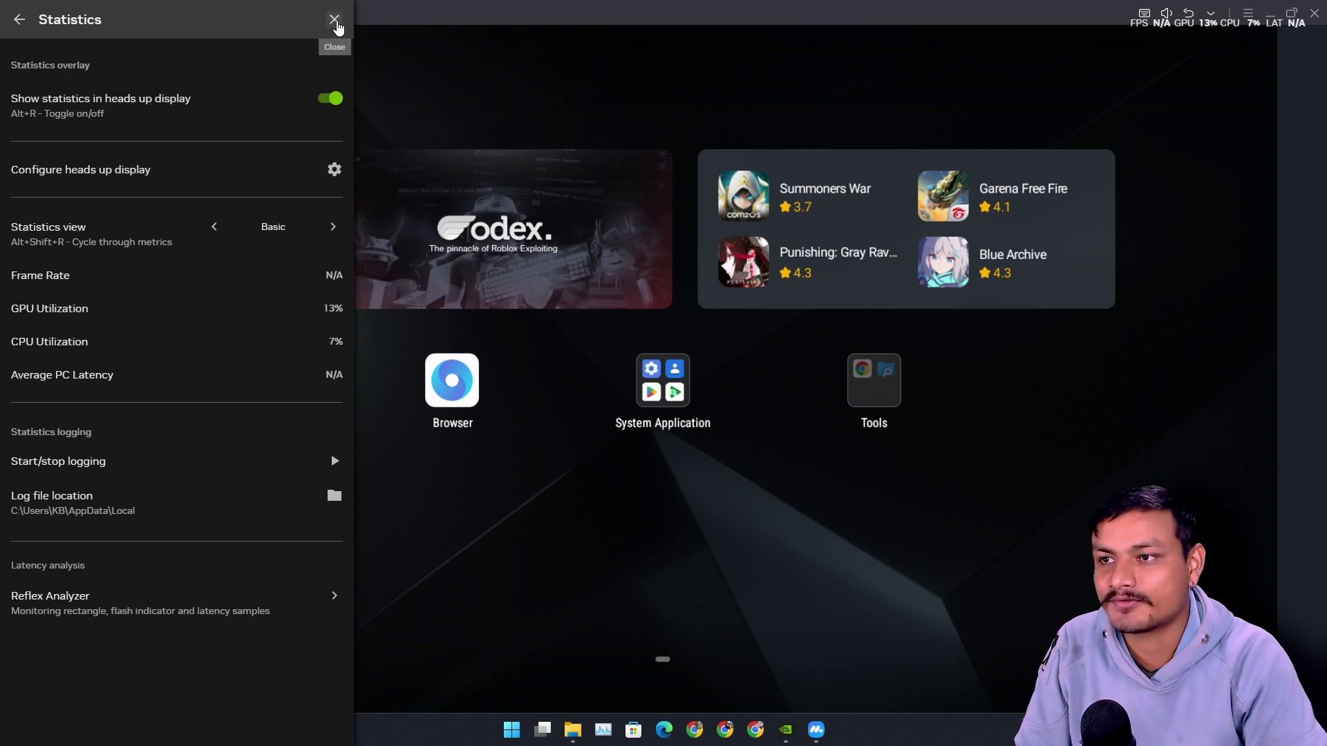
{"action": "left_click", "coordinate": [334, 19]}
{"action": "key", "text": "alt+z"}
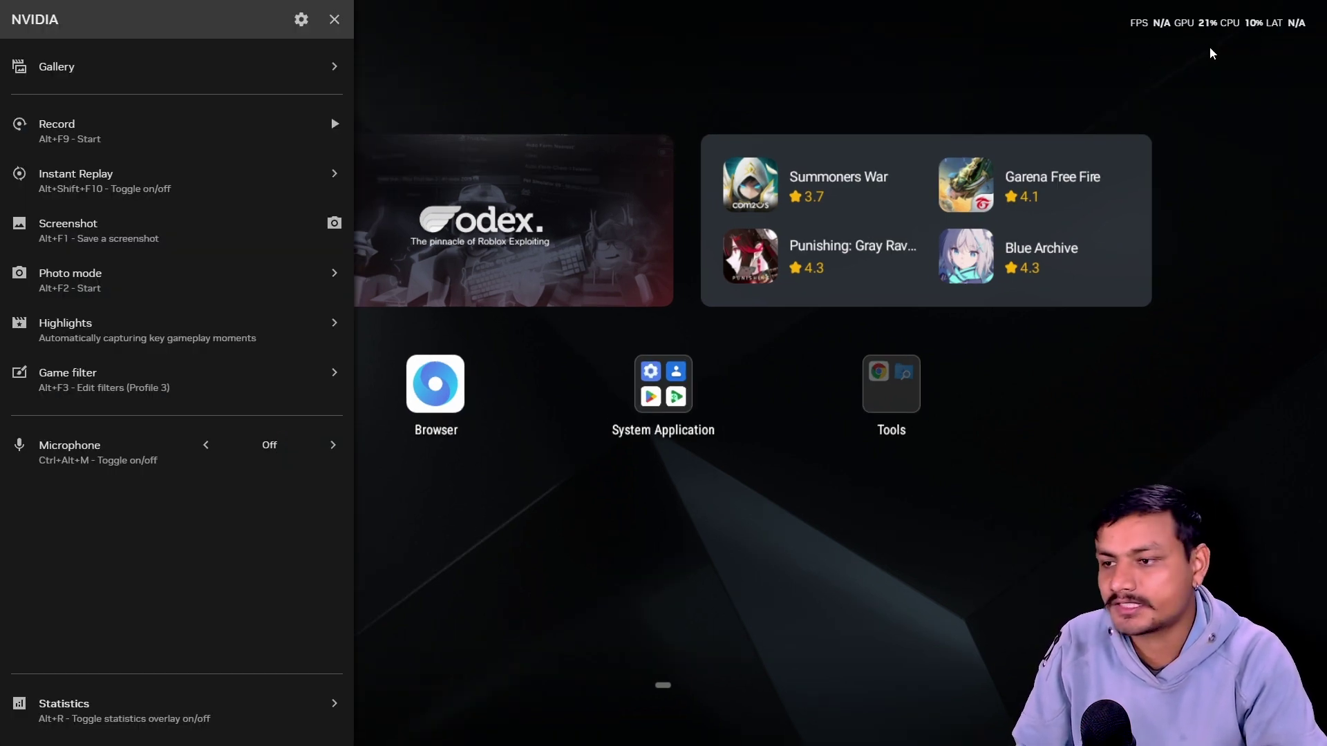
- Cycle the Statistics view through Advanced to Custom and list all available metrics
{"action": "left_click", "coordinate": [211, 701]}
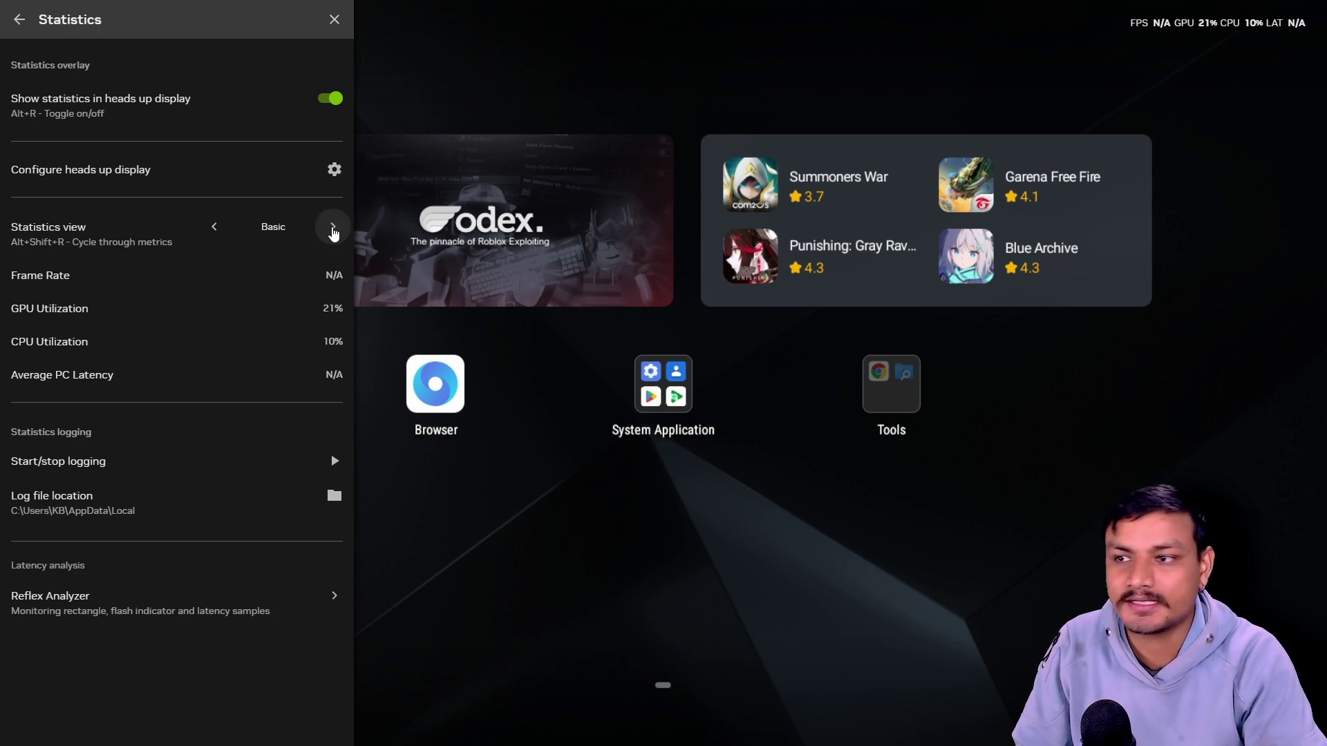
{"action": "left_click", "coordinate": [333, 231]}
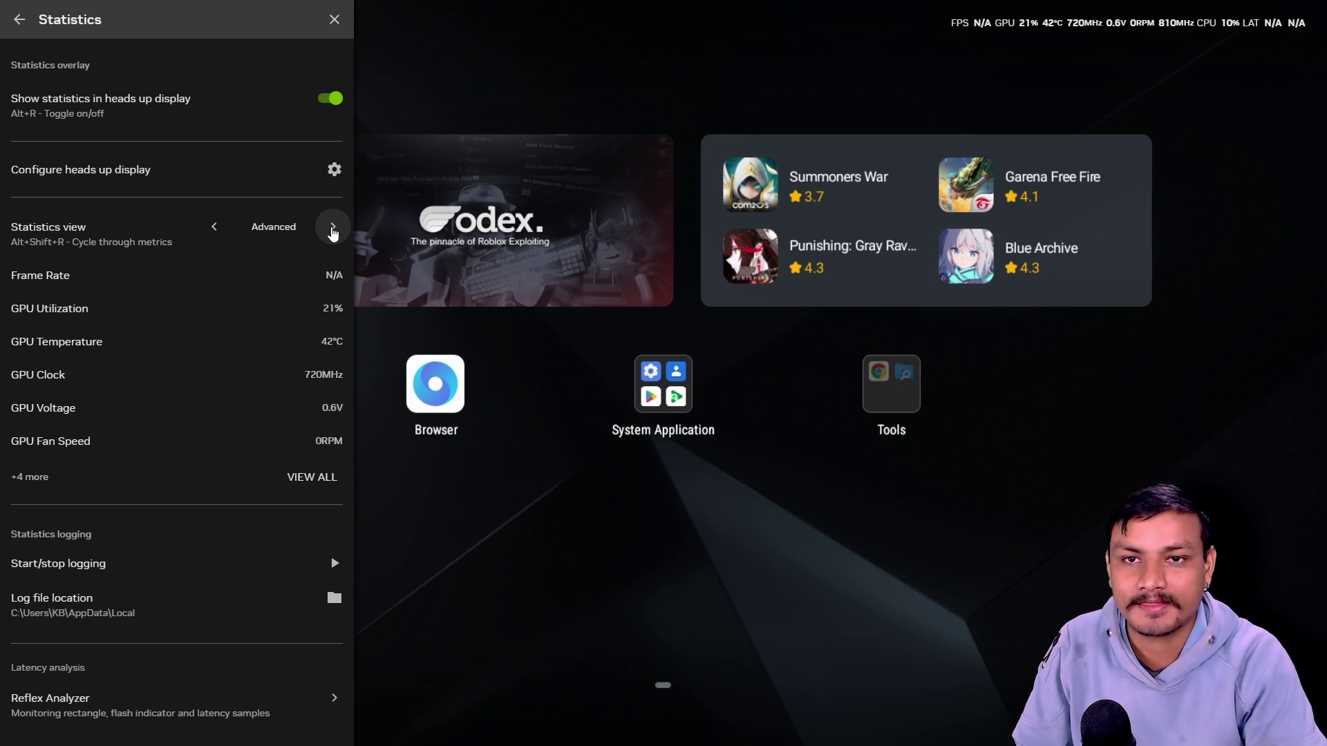
{"action": "left_click", "coordinate": [333, 231]}
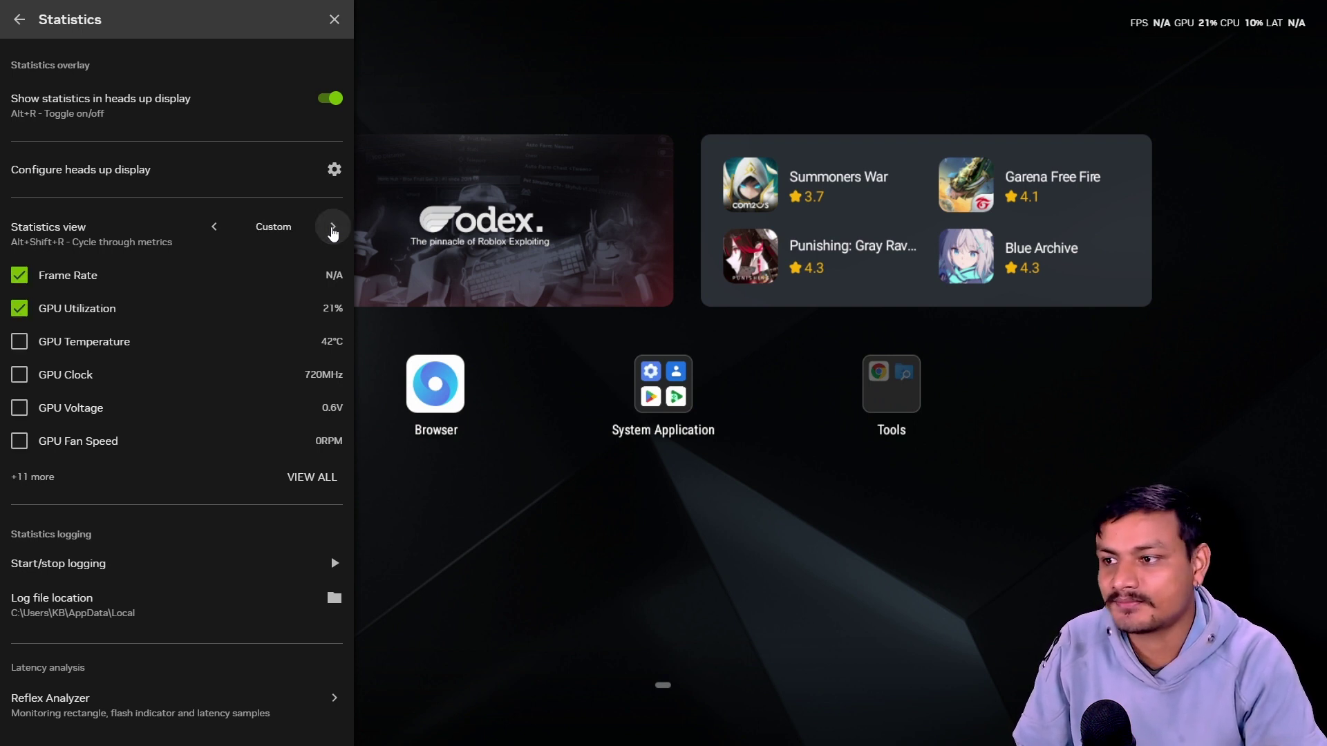
{"action": "left_click", "coordinate": [321, 478]}
{"action": "scroll", "coordinate": [173, 429], "scroll_direction": "down", "scroll_amount": 2}
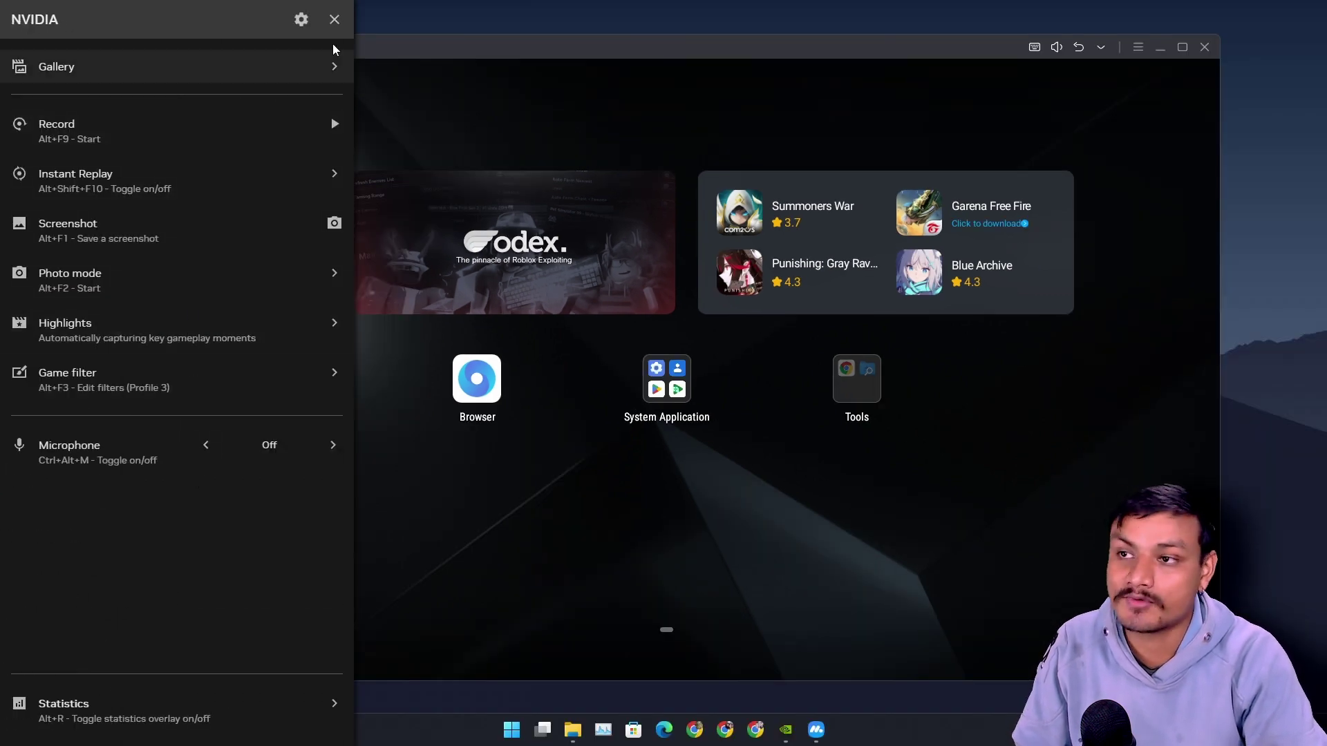
- Close the overlay and quit the MuMu emulator, confirming the exit
{"action": "left_click", "coordinate": [334, 19]}
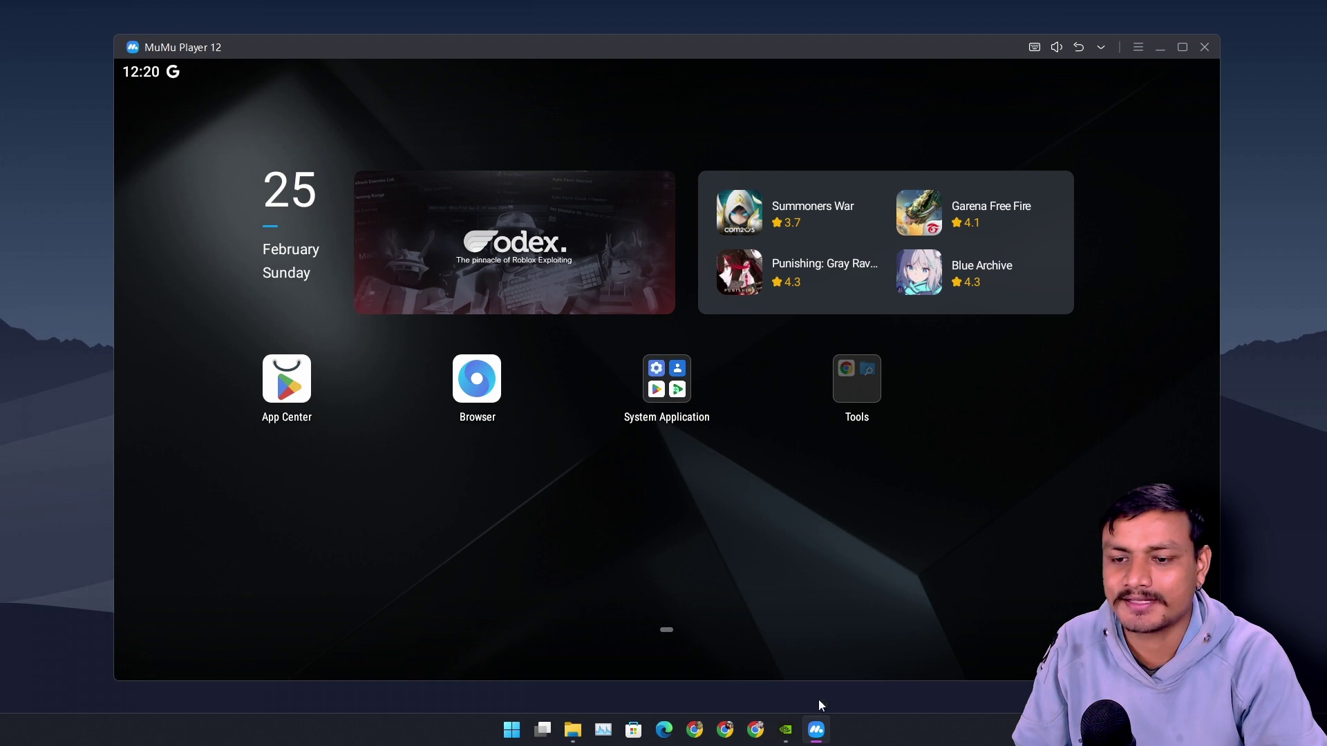
{"action": "left_click", "coordinate": [786, 730]}
{"action": "left_click", "coordinate": [1205, 47]}
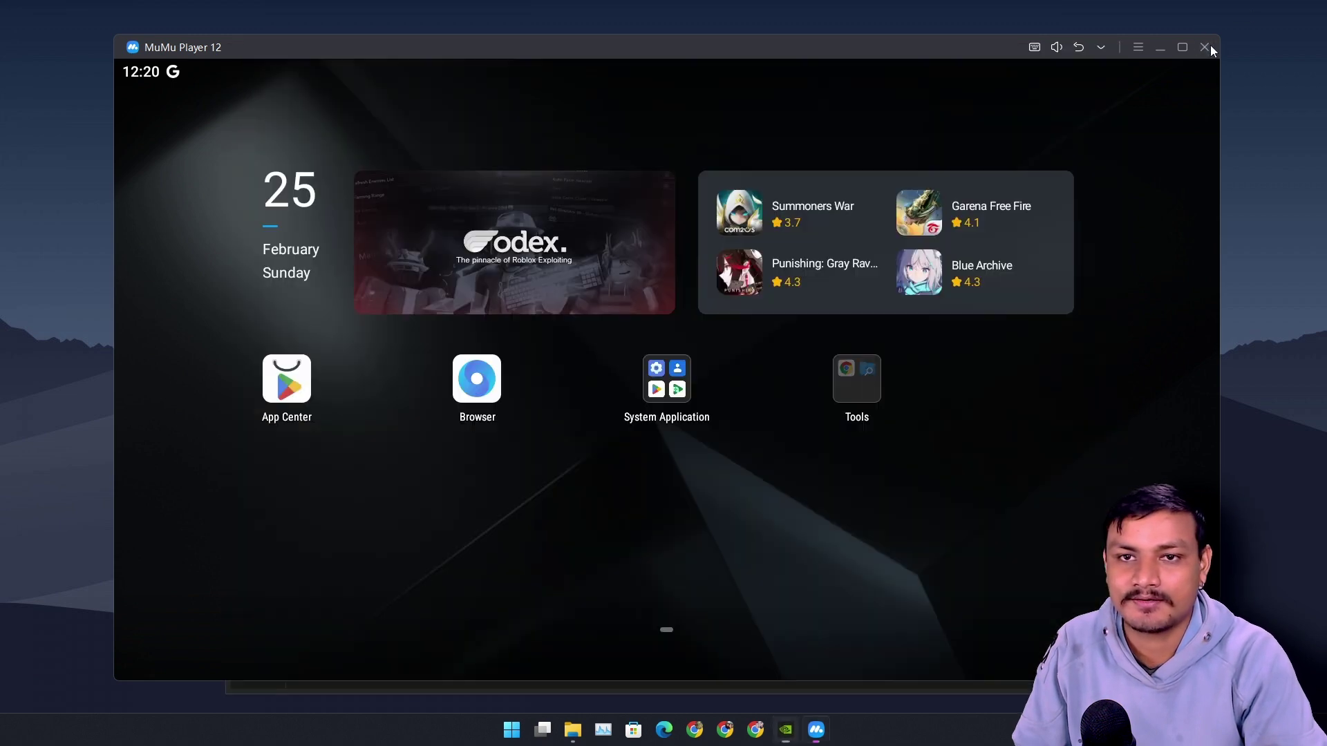
{"action": "left_click", "coordinate": [619, 388]}
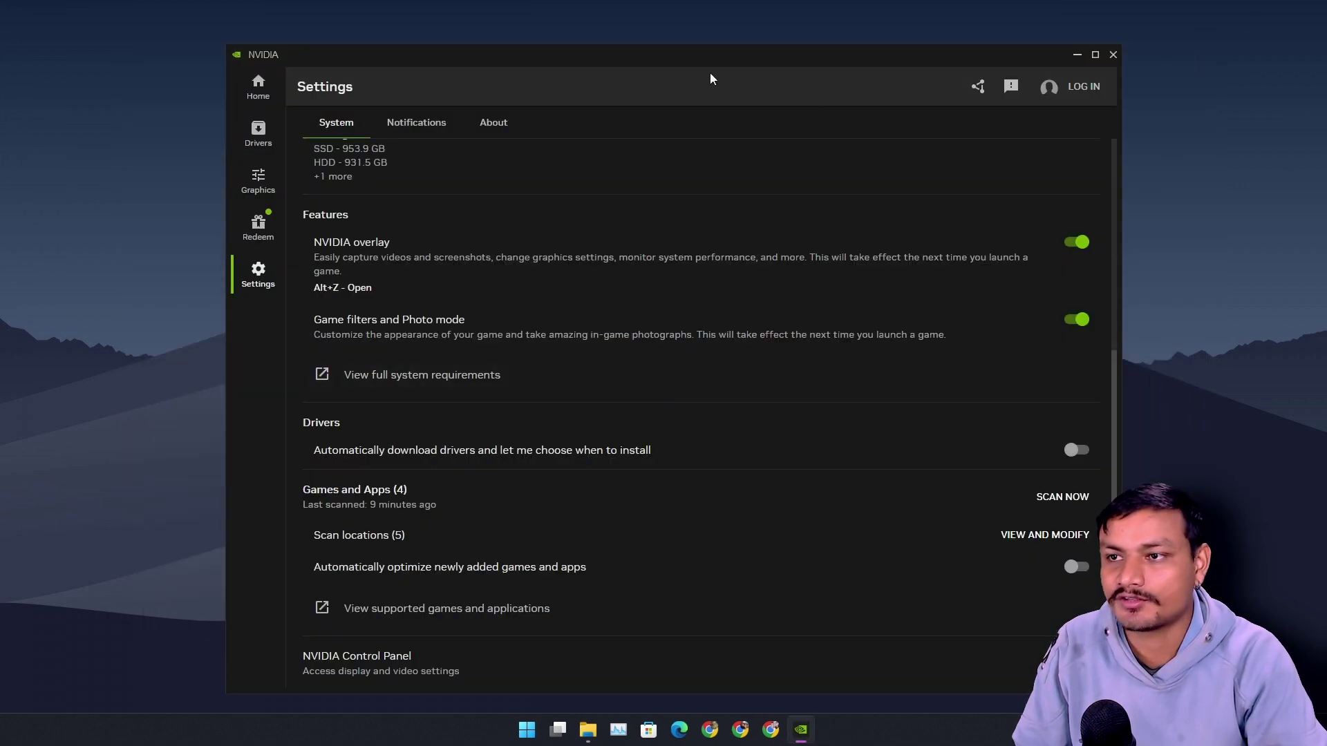
- Turn off the NVIDIA overlay feature in NVIDIA App Settings and dismiss the desktop context menu
{"action": "left_click_drag", "start_coordinate": [624, 63], "coordinate": [608, 30]}
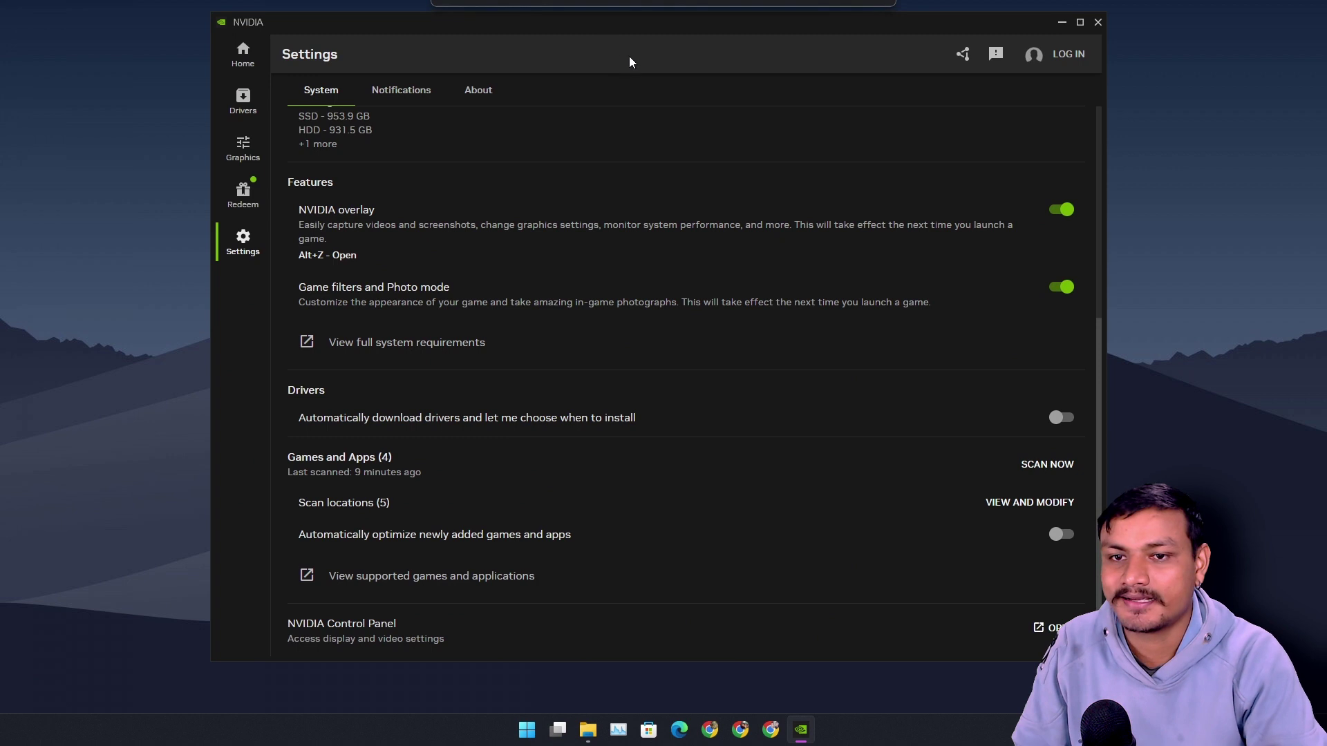
{"action": "left_click", "coordinate": [1061, 211]}
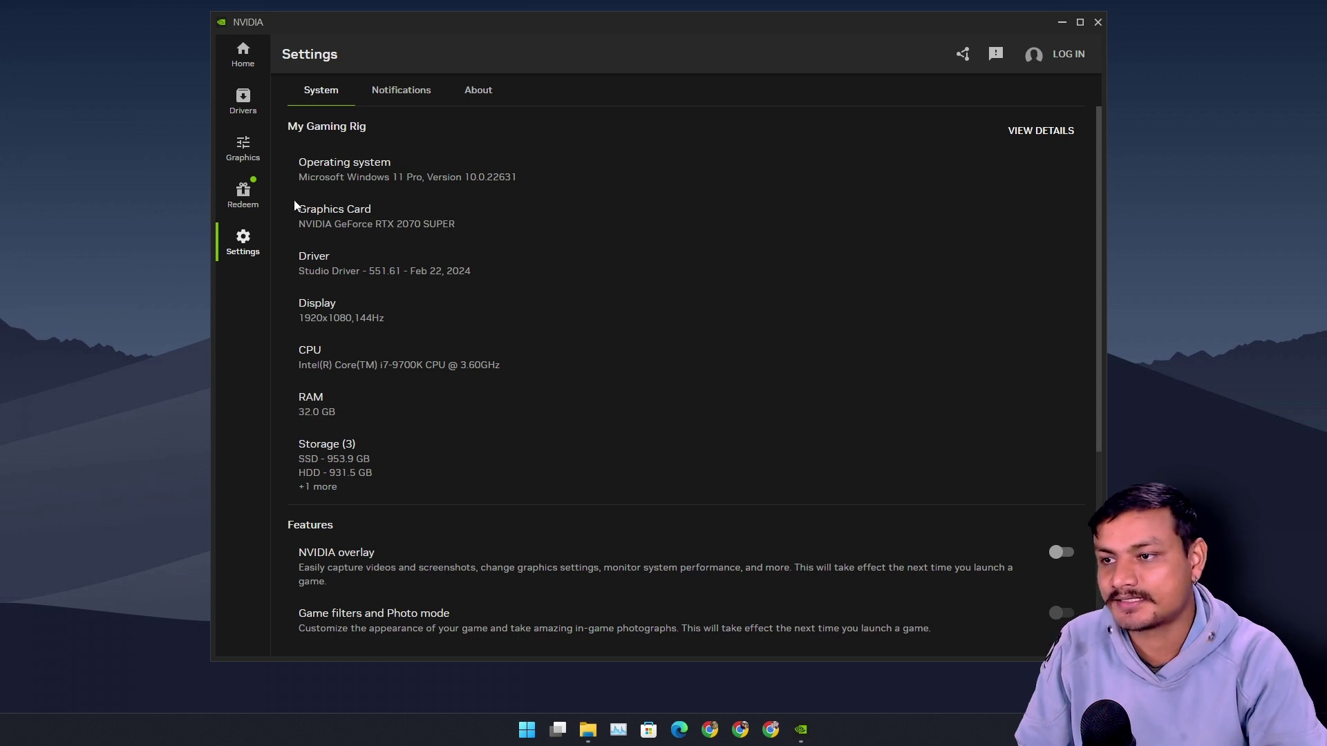
{"action": "right_click", "coordinate": [78, 237]}
{"action": "left_click", "coordinate": [246, 319]}
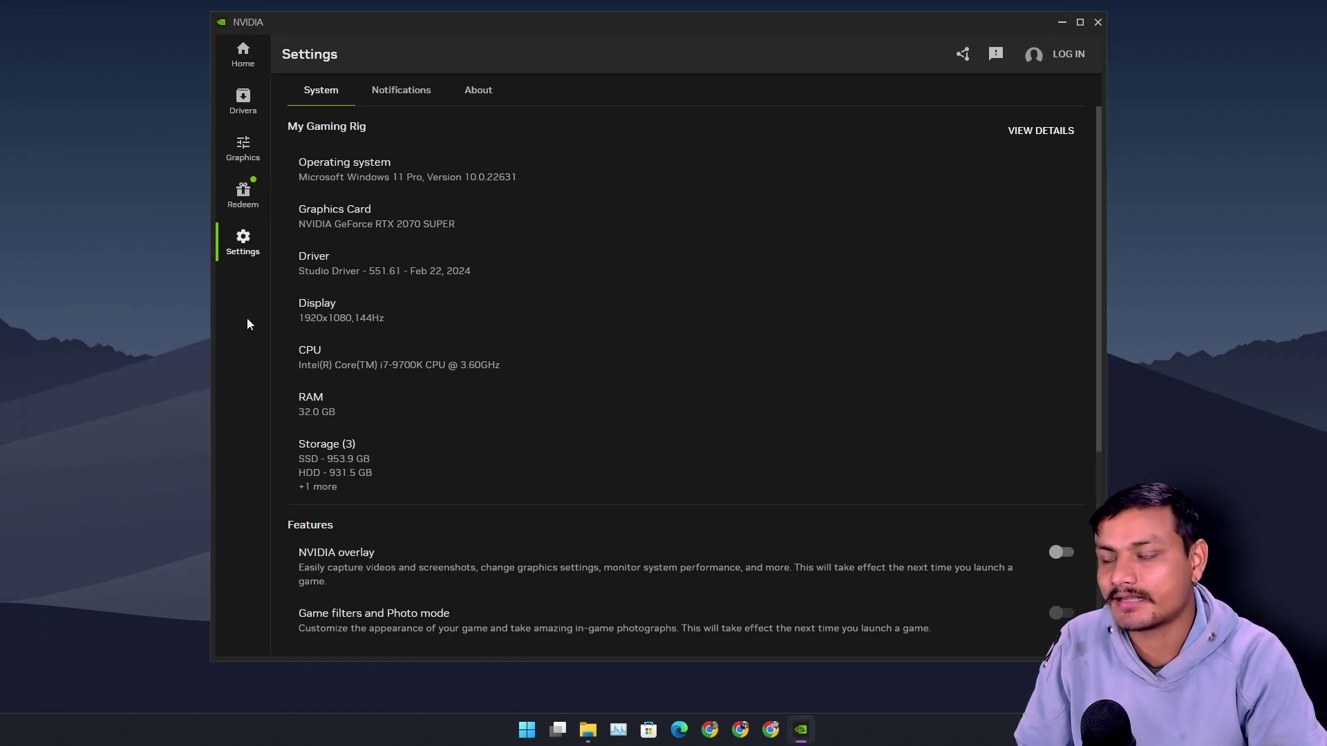